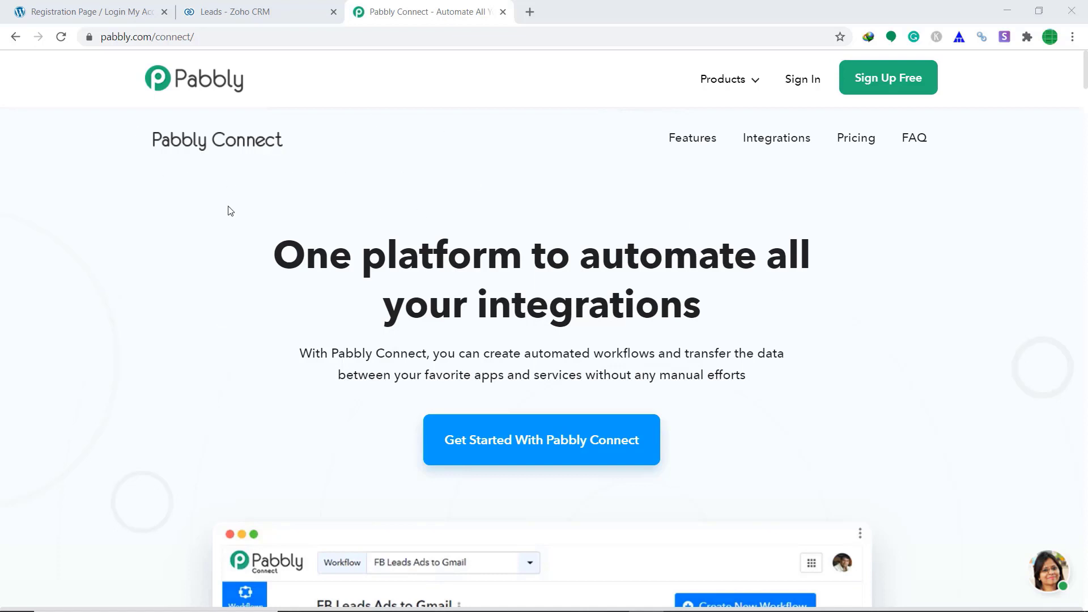
- Sign in to Pabbly and open the Connect app dashboard from the All Apps page
click(807, 83)
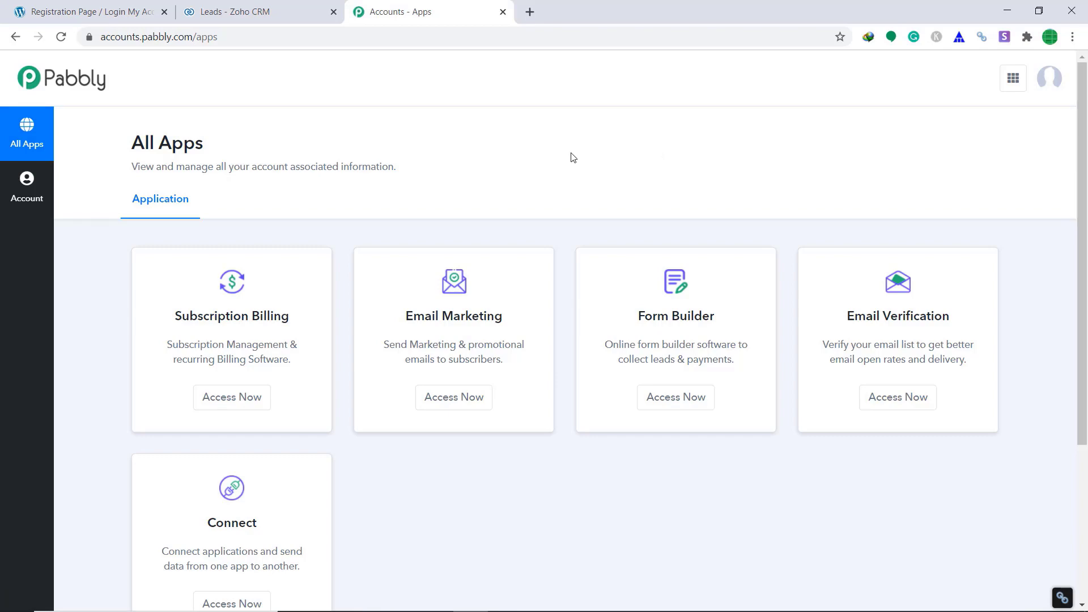
scroll(582, 168, down, 3)
scroll(675, 165, up, 3)
scroll(158, 294, down, 3)
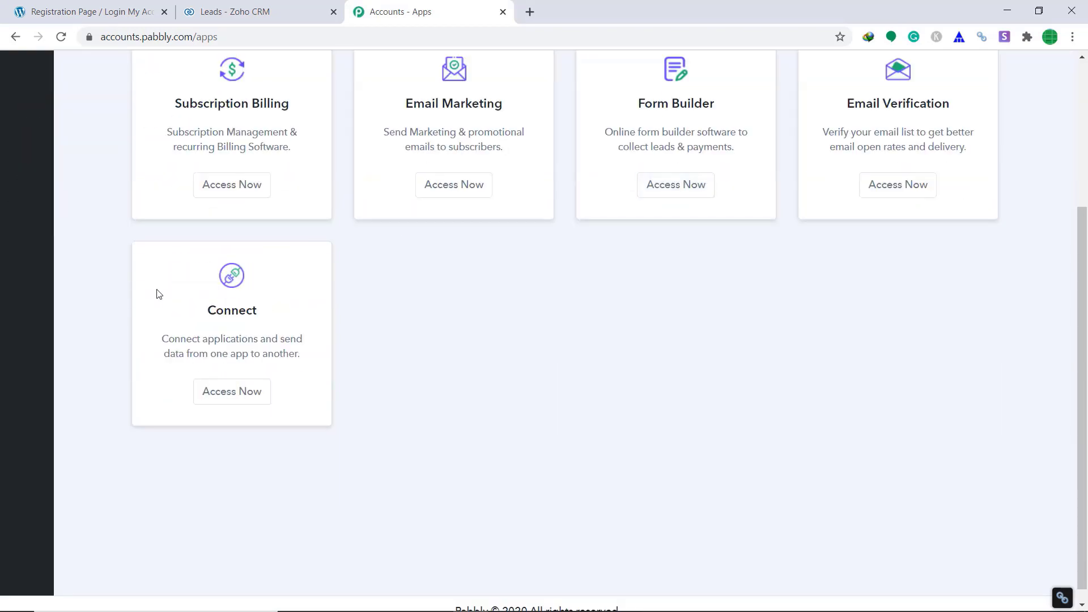
click(244, 390)
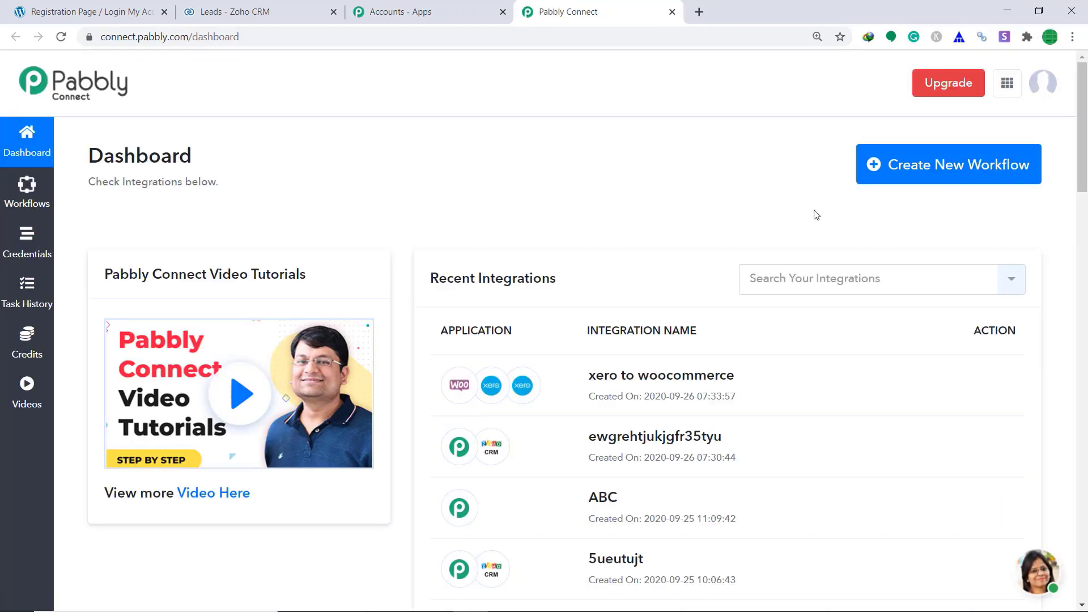
- Create and save a new workflow named 'WooCommerce To Zoho CRM'
click(947, 178)
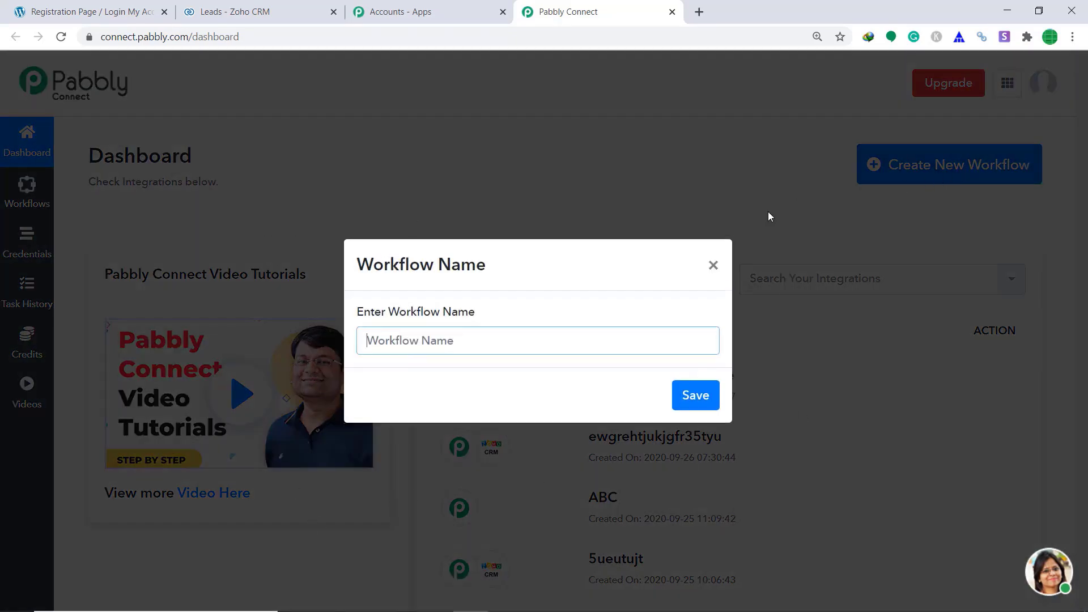
text(WooCommerce )
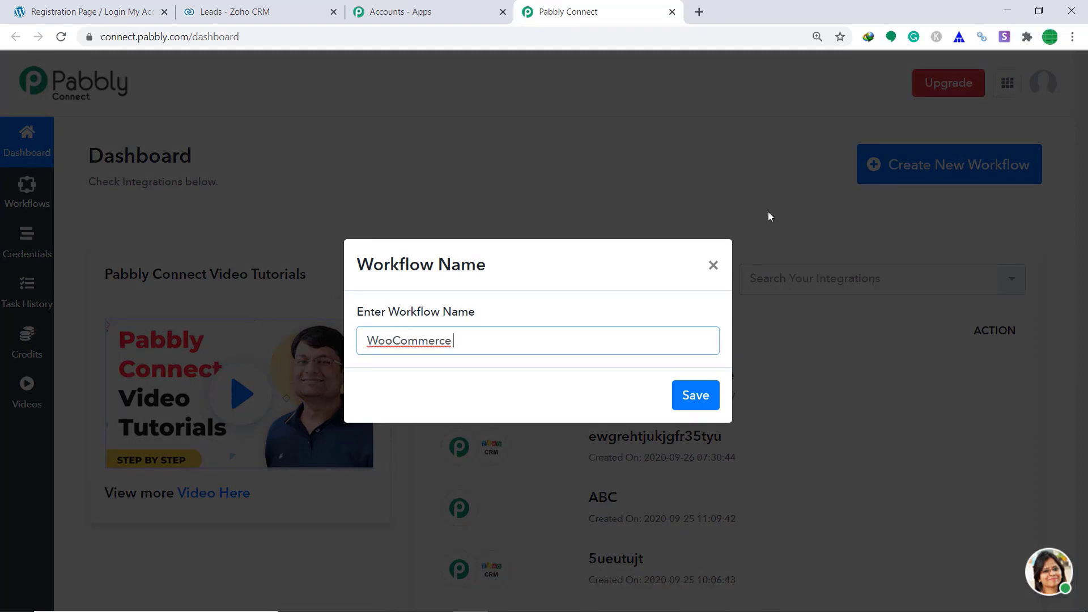
text(TO)
key(BackSpace)
key(BackSpace)
text(To Zoho CRM)
click(702, 396)
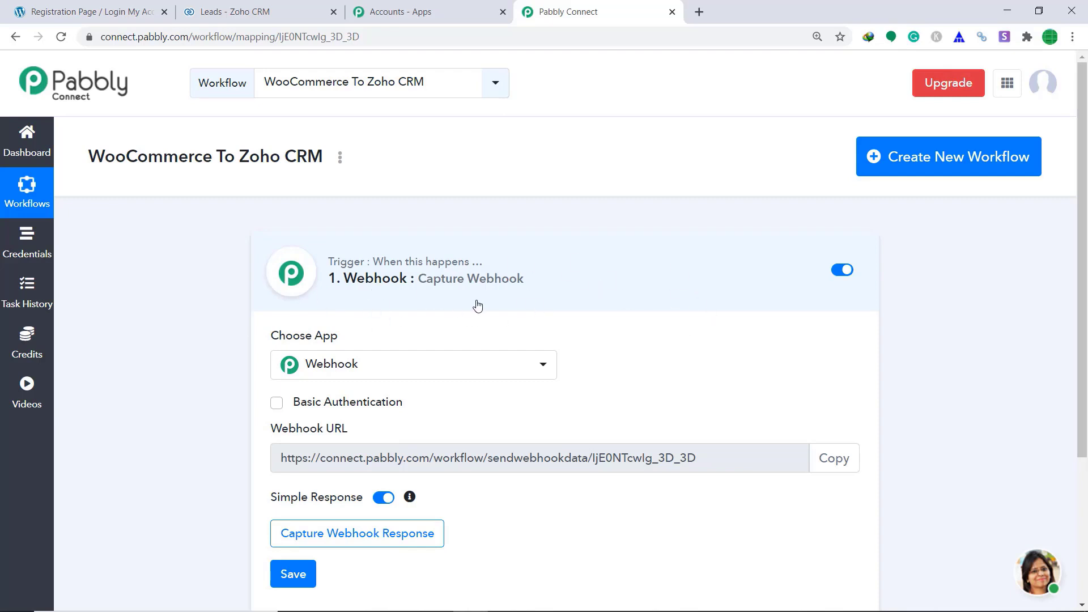
- Set the trigger to WooCommerce's New Customer Created event, then go to the registration page
scroll(670, 277, down, 3)
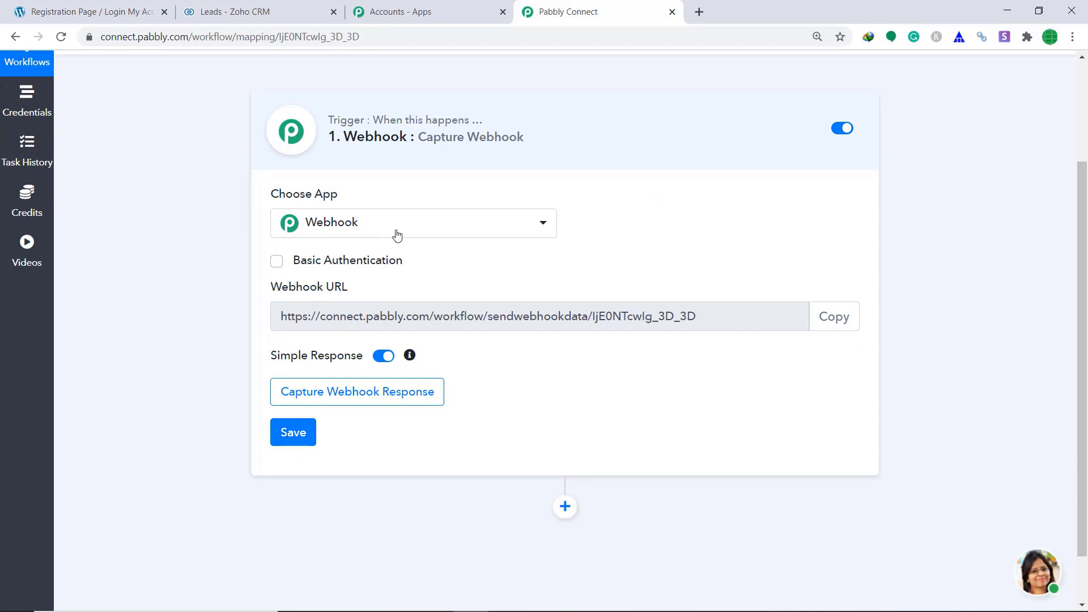
click(397, 234)
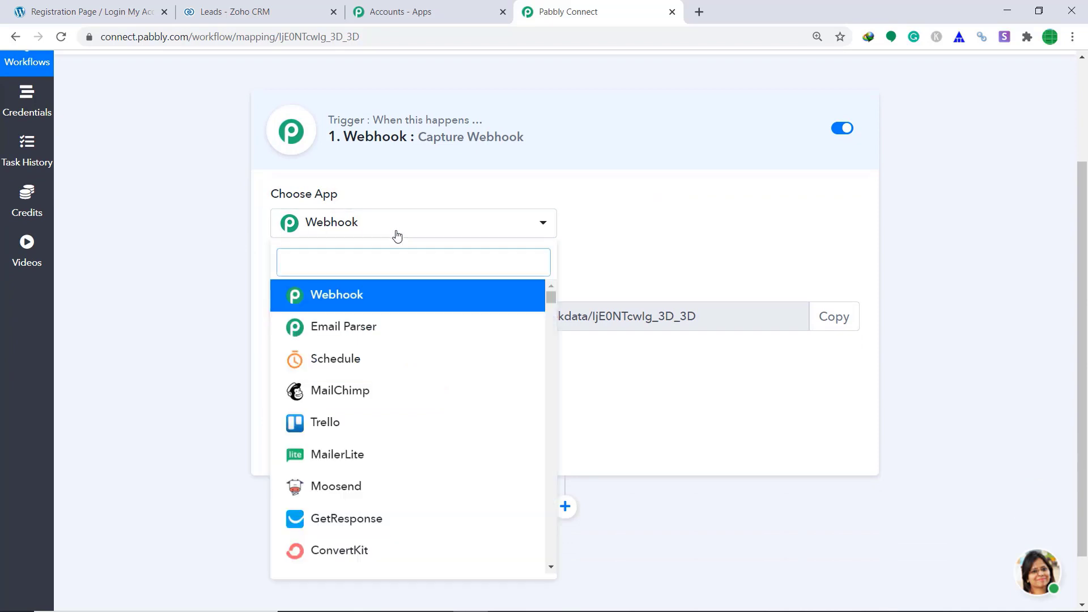
text(Wo)
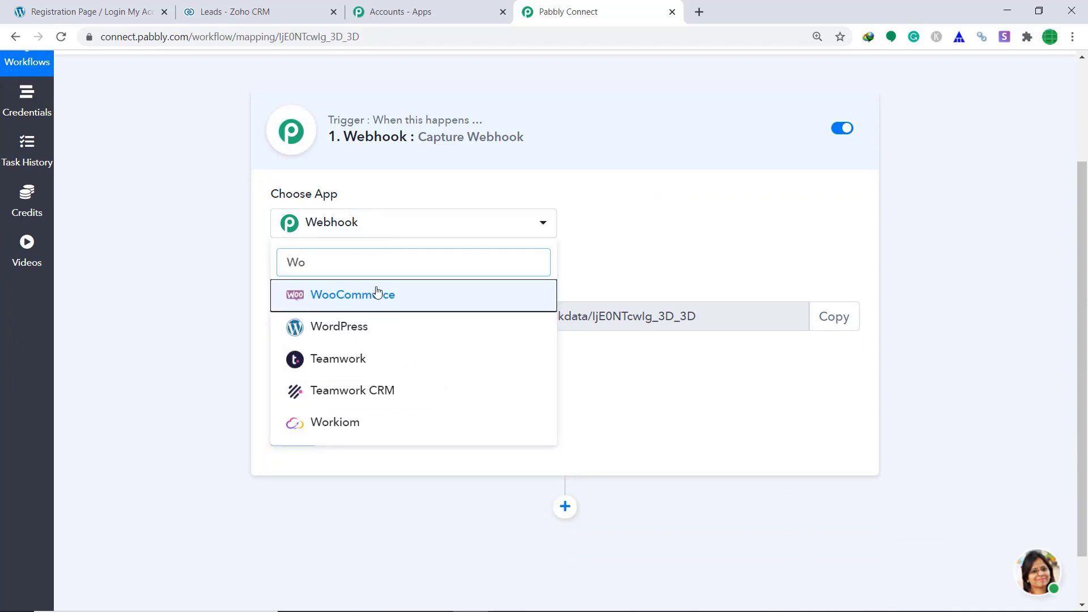
click(376, 293)
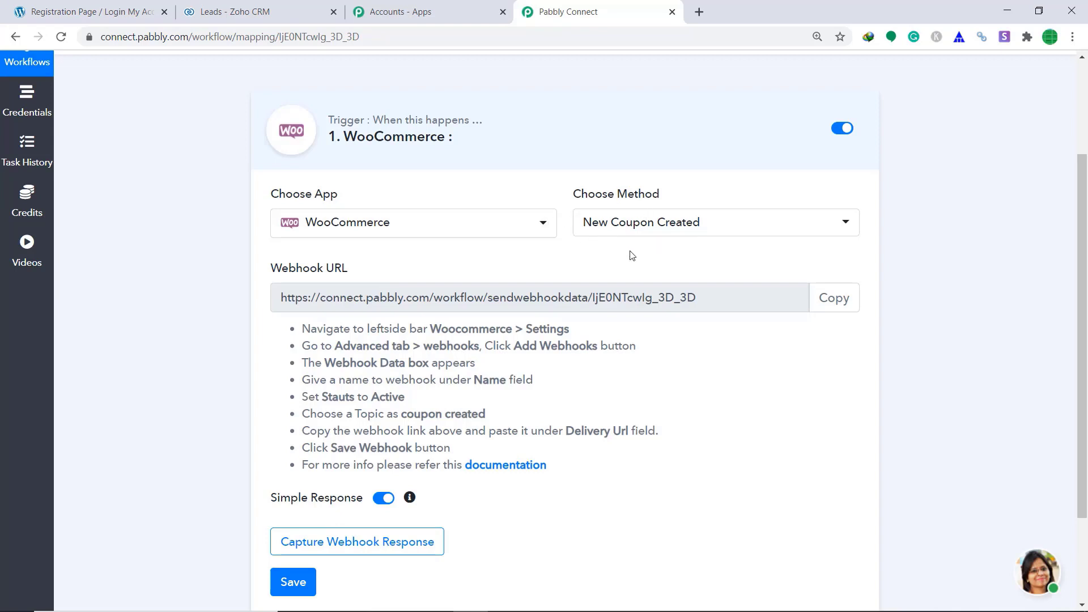
click(680, 234)
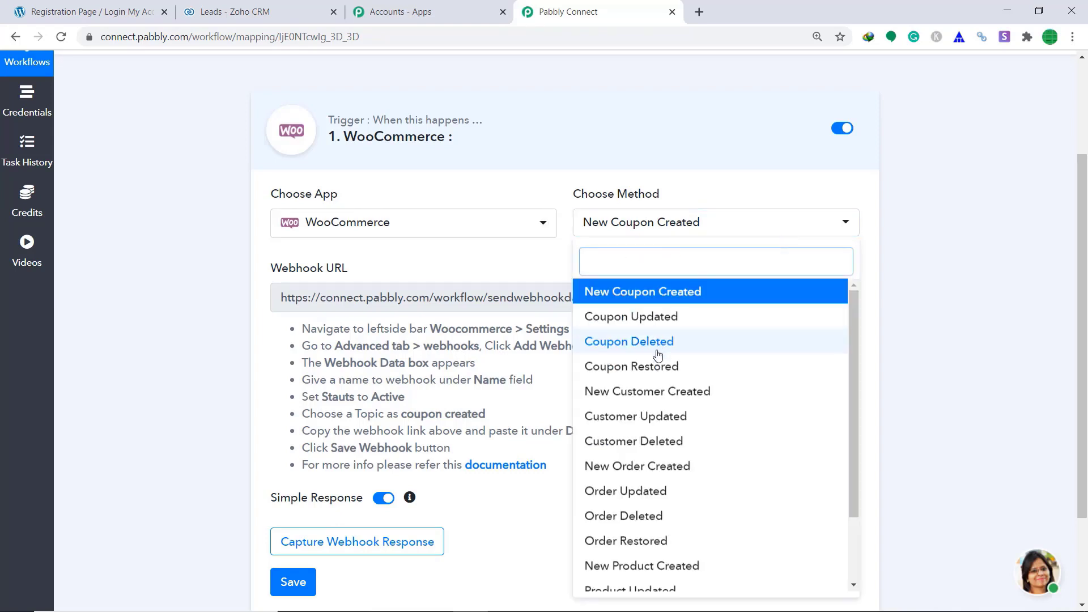
click(656, 397)
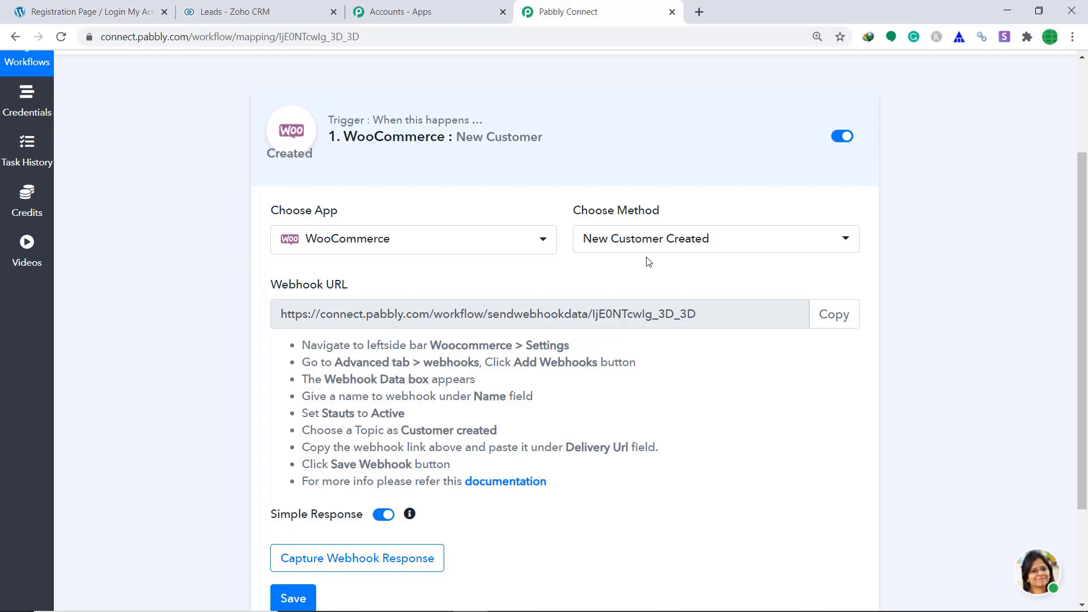
click(91, 12)
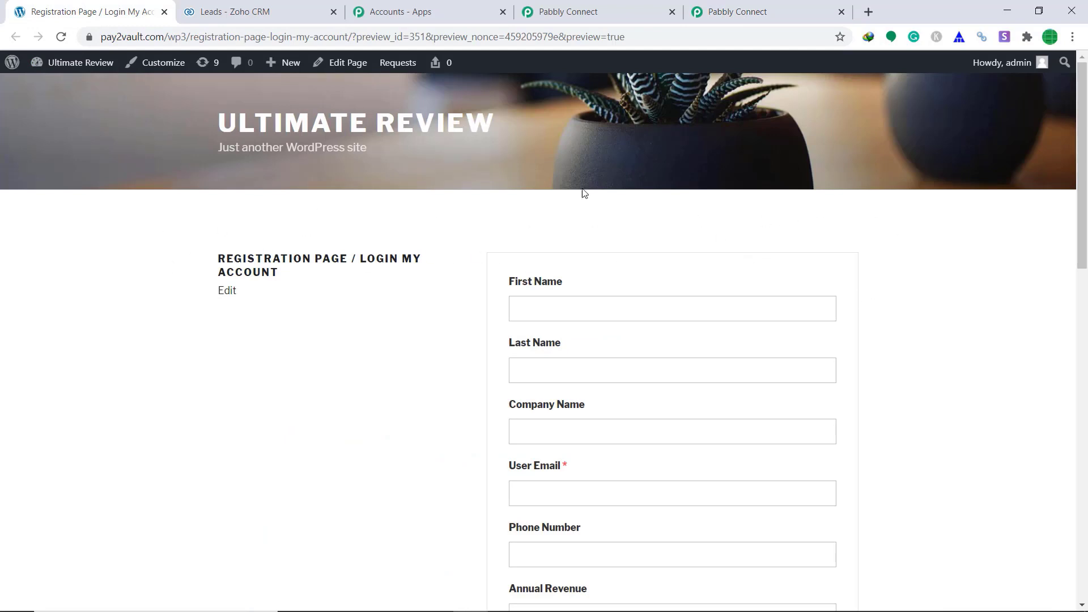
- Open the WordPress admin Dashboard in a new tab
mouse_move(79, 67)
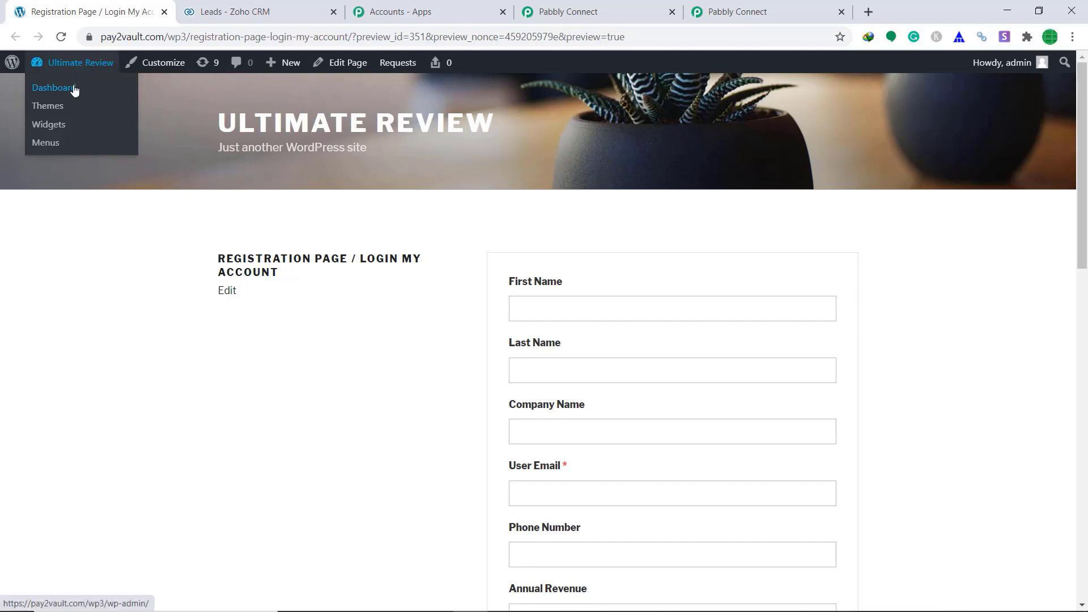
right_click(73, 90)
click(85, 94)
click(241, 7)
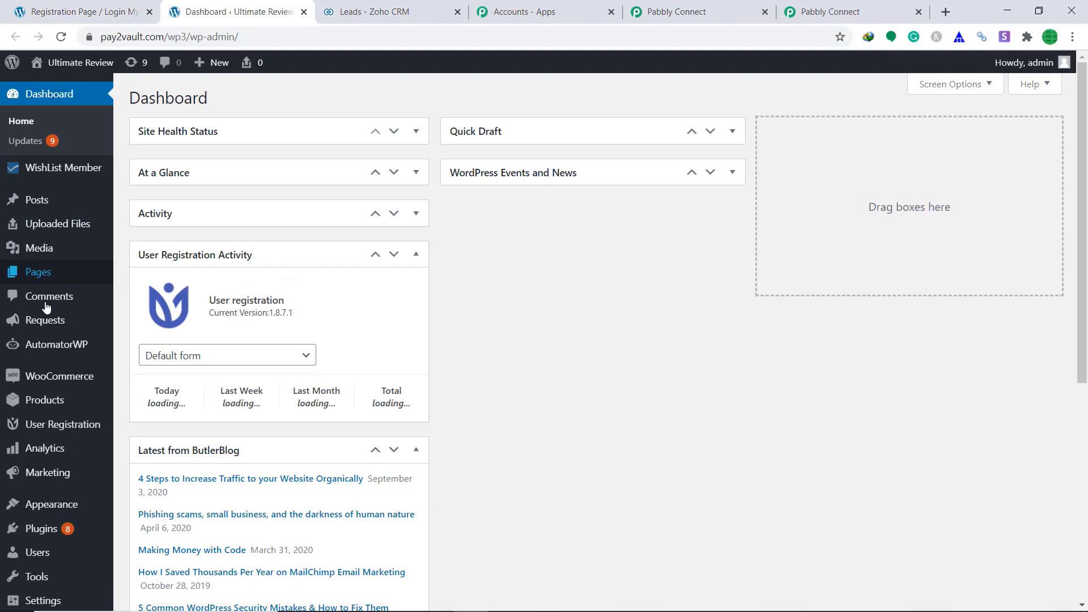
- Open WooCommerce Settings in a new tab and switch to it
mouse_move(47, 371)
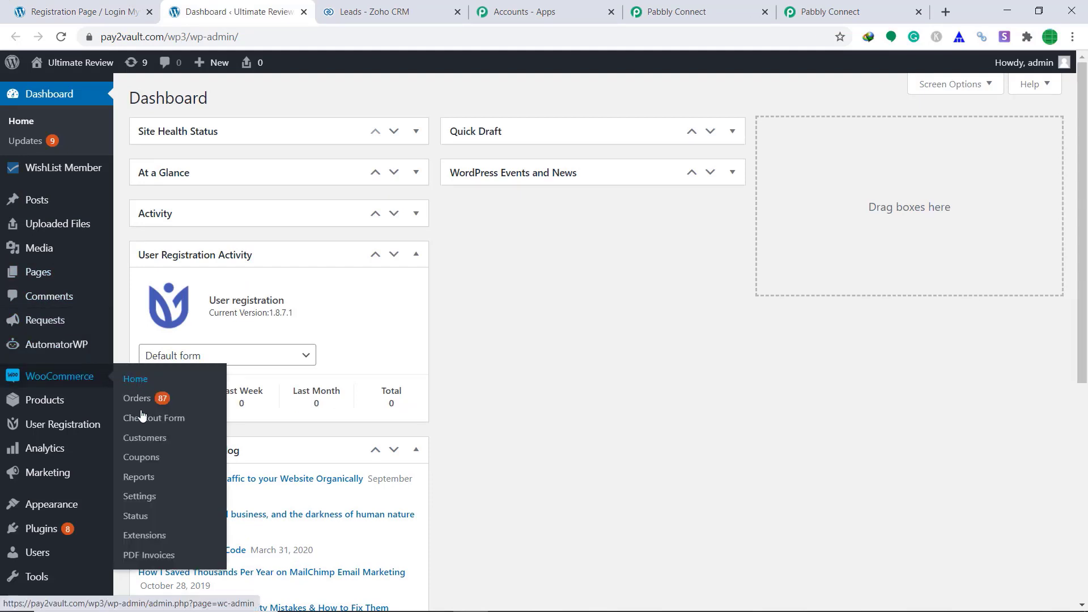
right_click(142, 493)
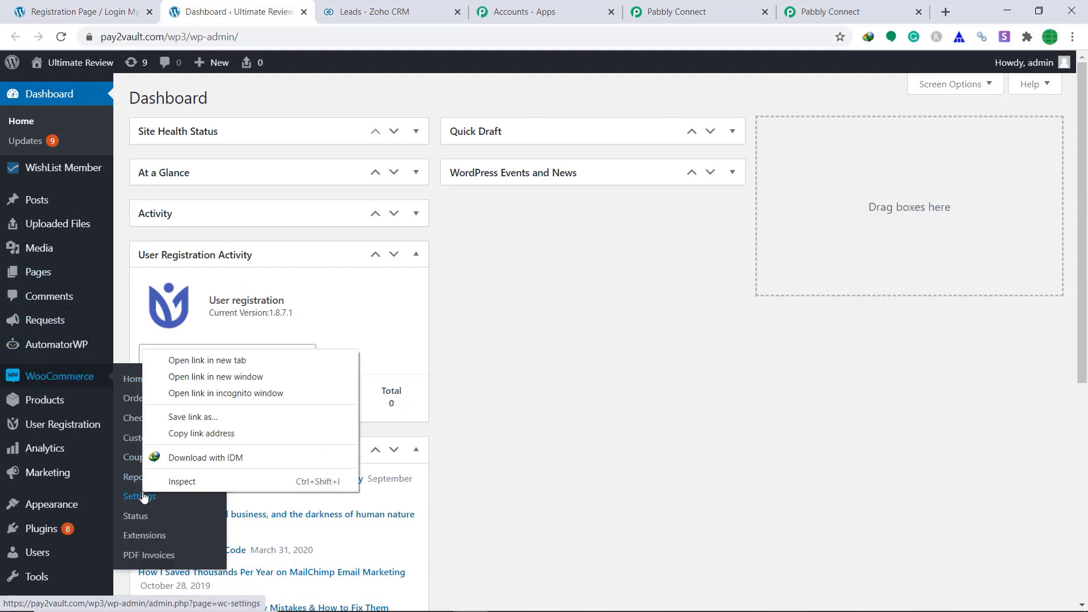
click(202, 361)
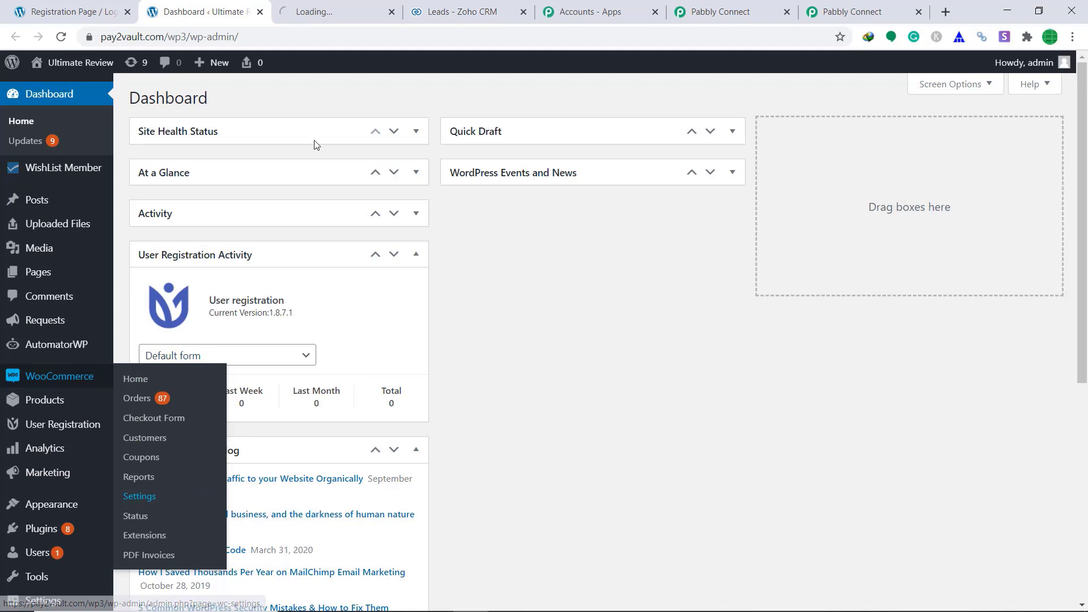
click(337, 17)
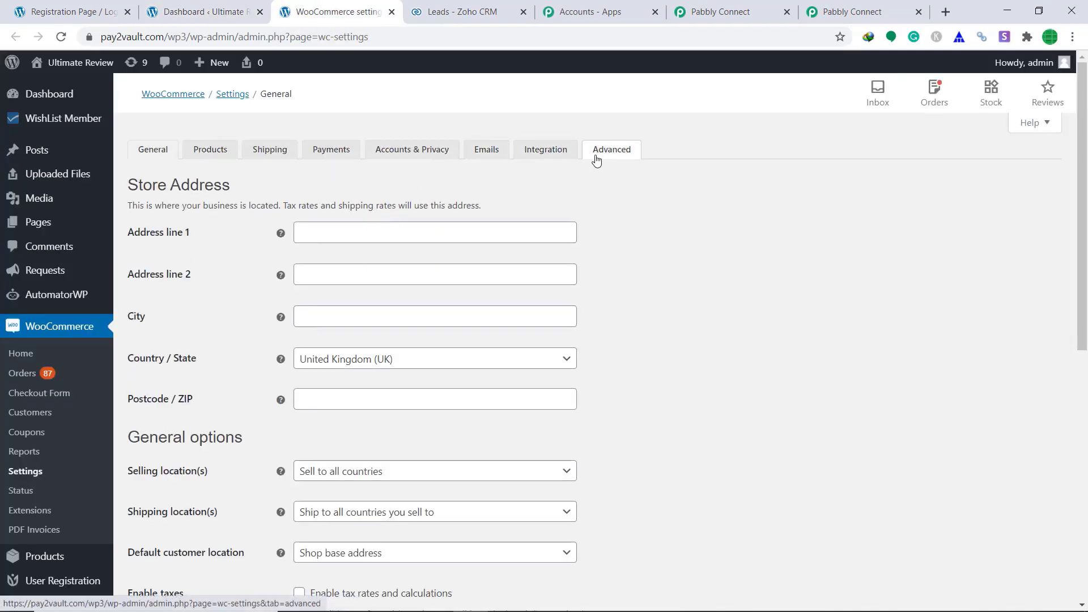
- Go to Advanced > Webhooks in WooCommerce Settings and start adding a webhook
click(625, 157)
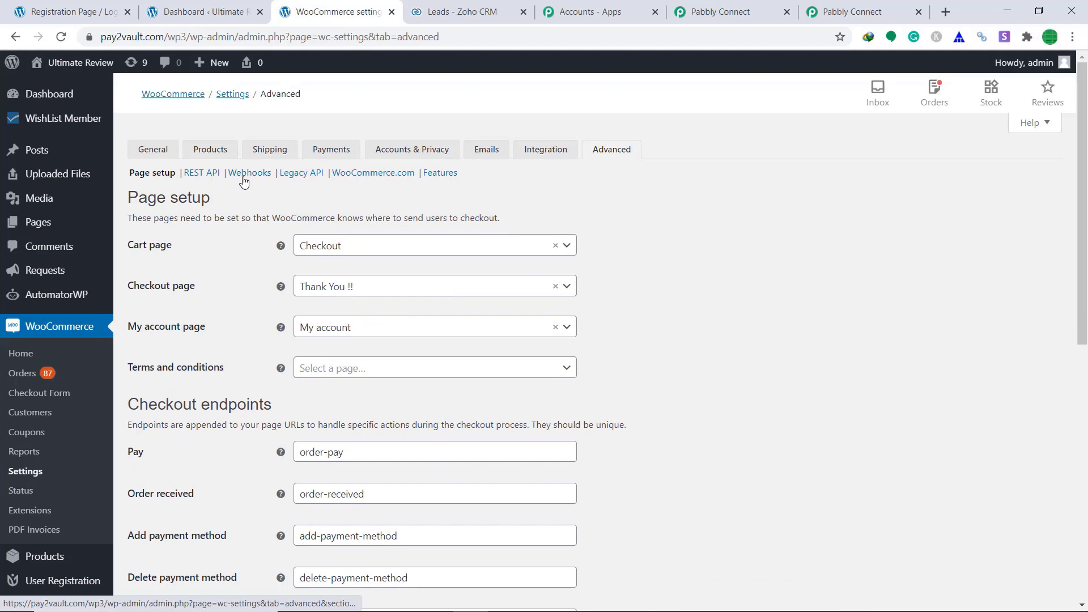
click(252, 177)
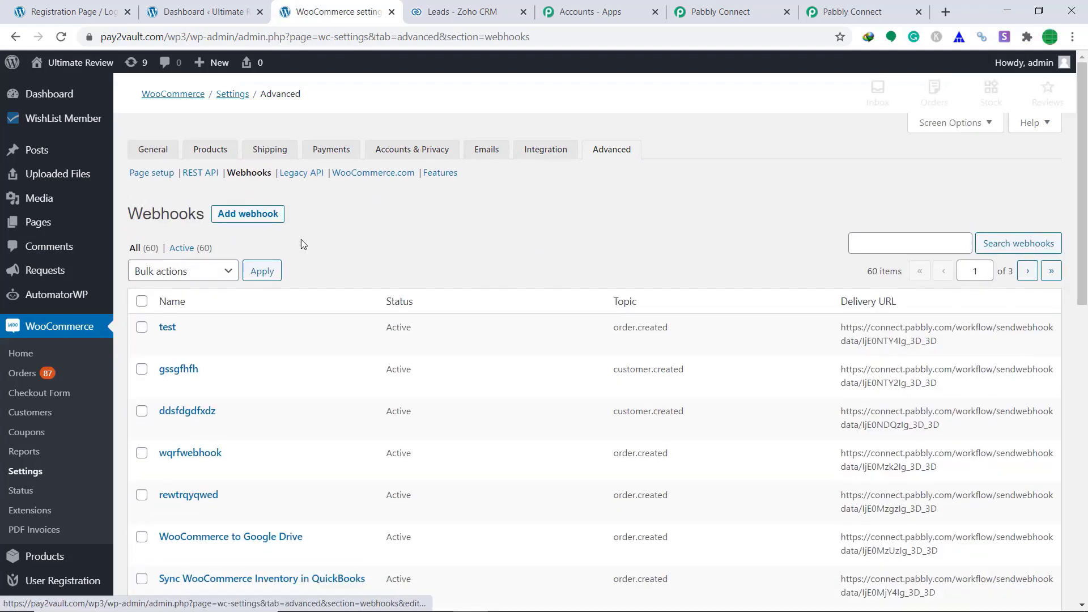
click(236, 221)
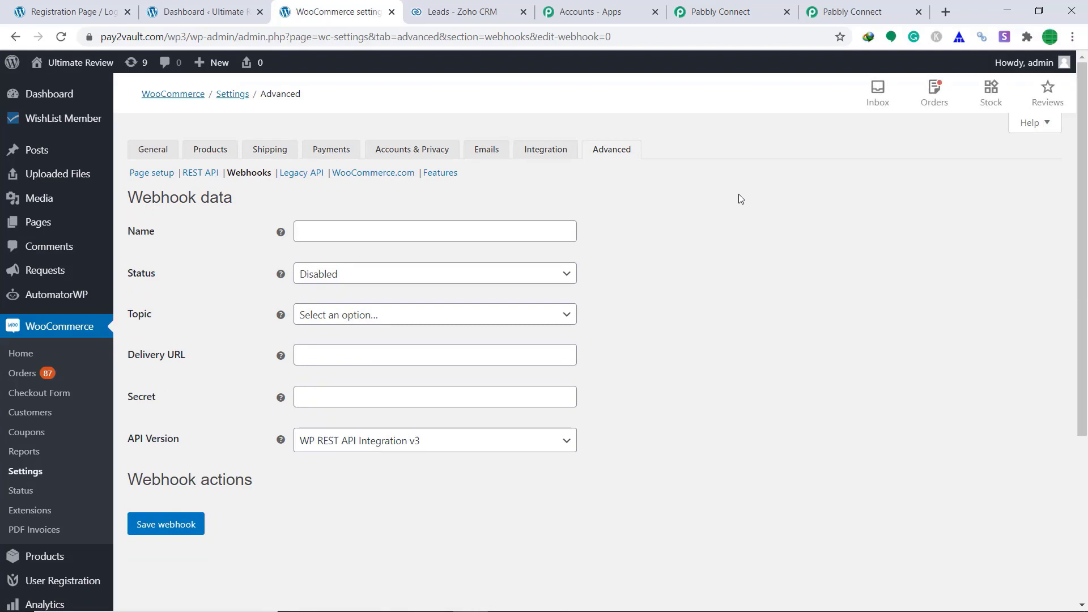
- Name the webhook 'webhok3', set its status to Active and topic to Customer created
click(548, 233)
text(w)
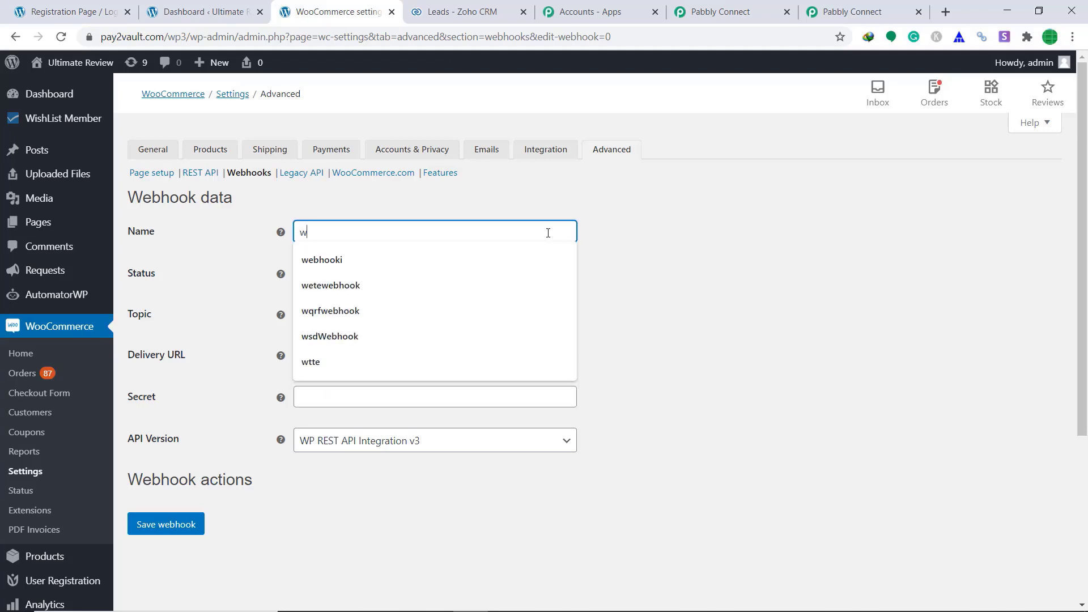
text(ebho)
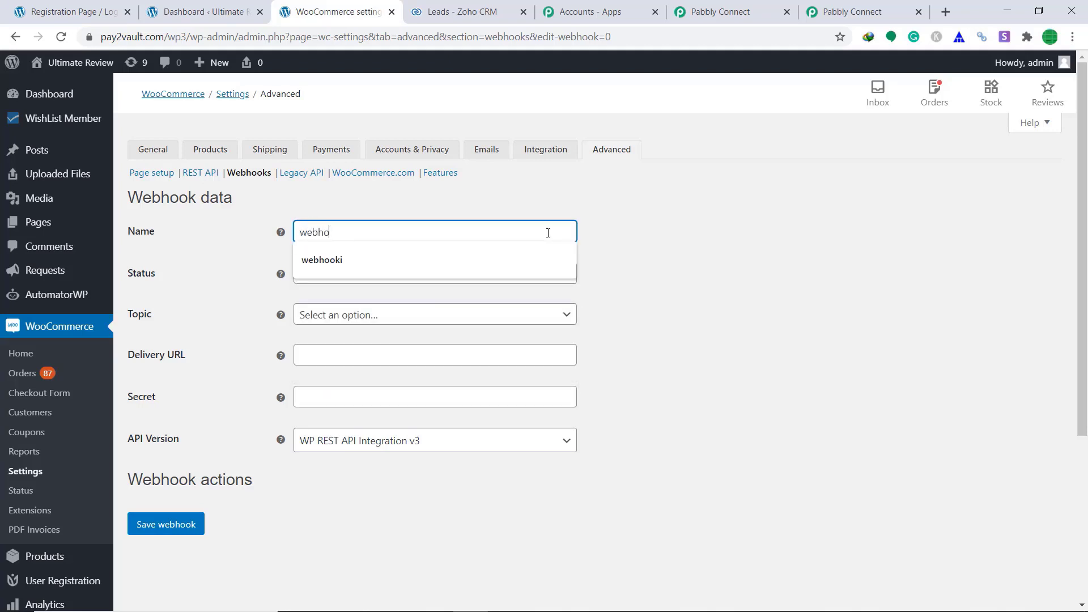
text(k3)
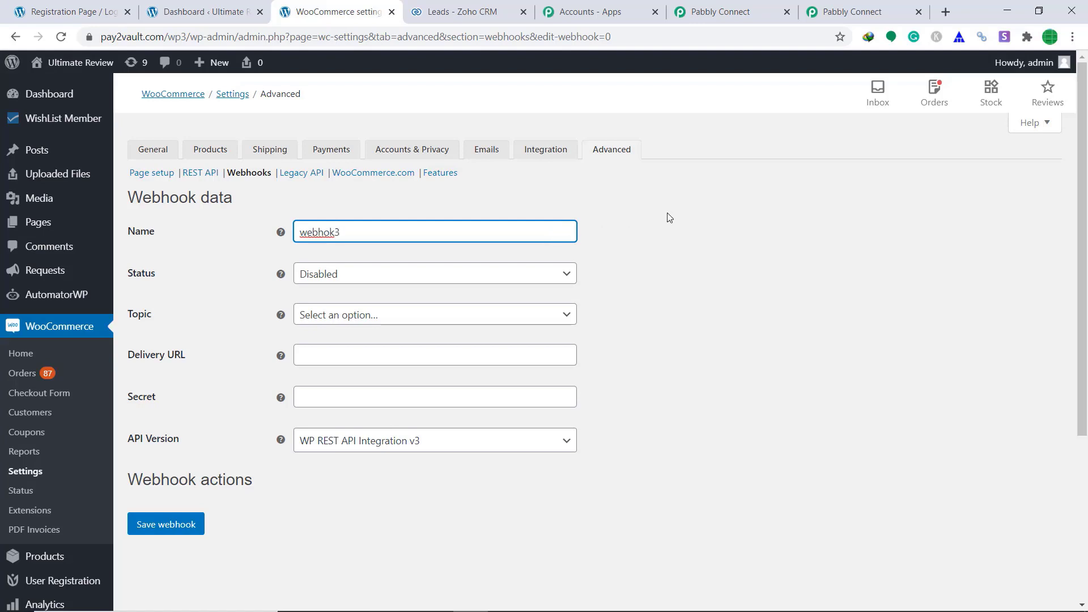
click(667, 218)
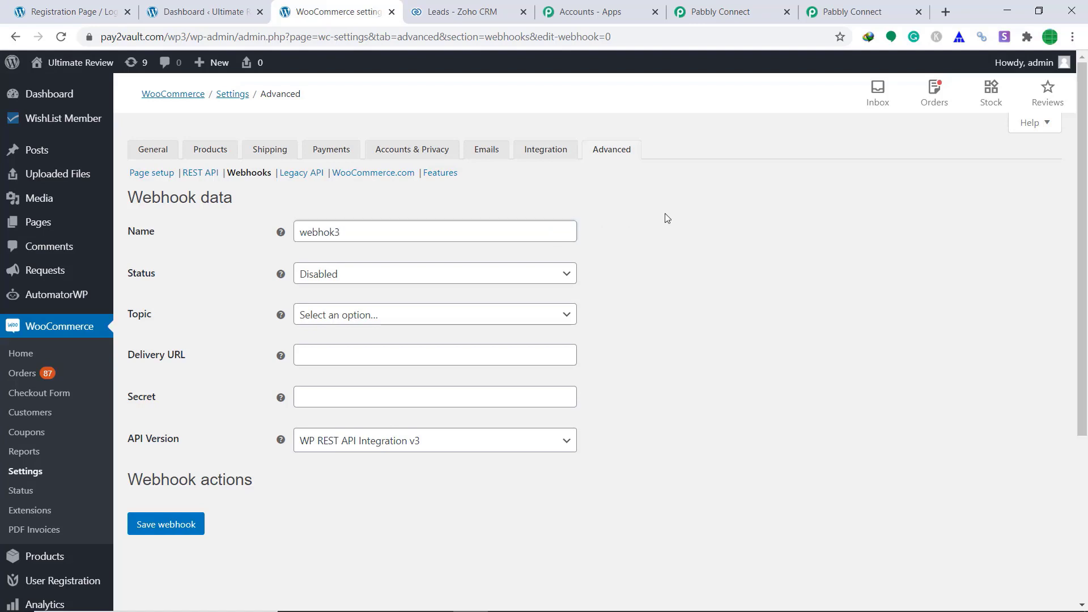
click(563, 279)
click(560, 294)
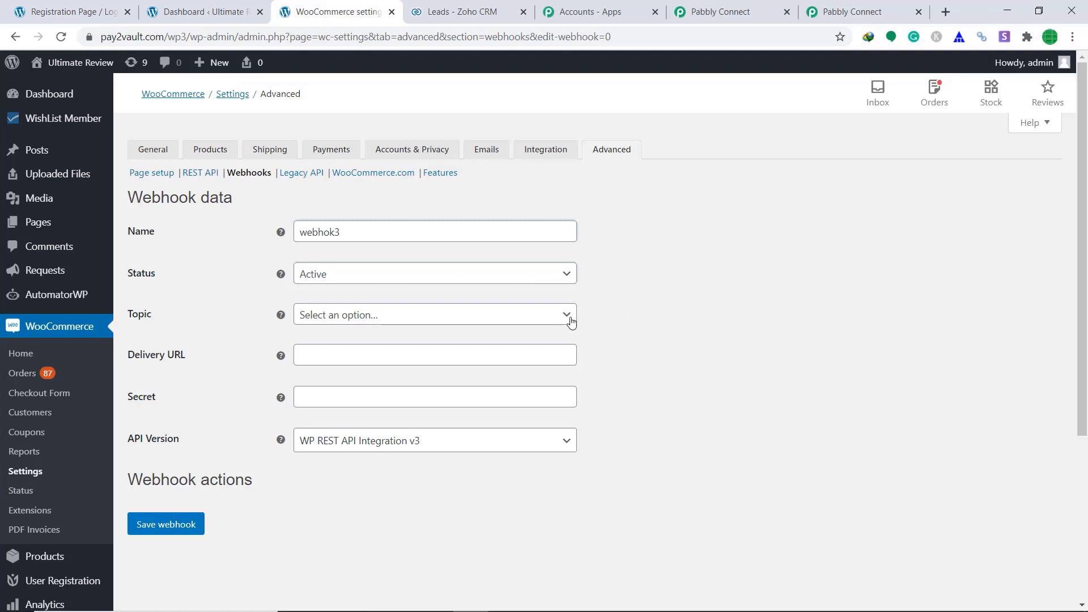
click(568, 315)
scroll(533, 398, down, 1)
scroll(533, 398, down, 1)
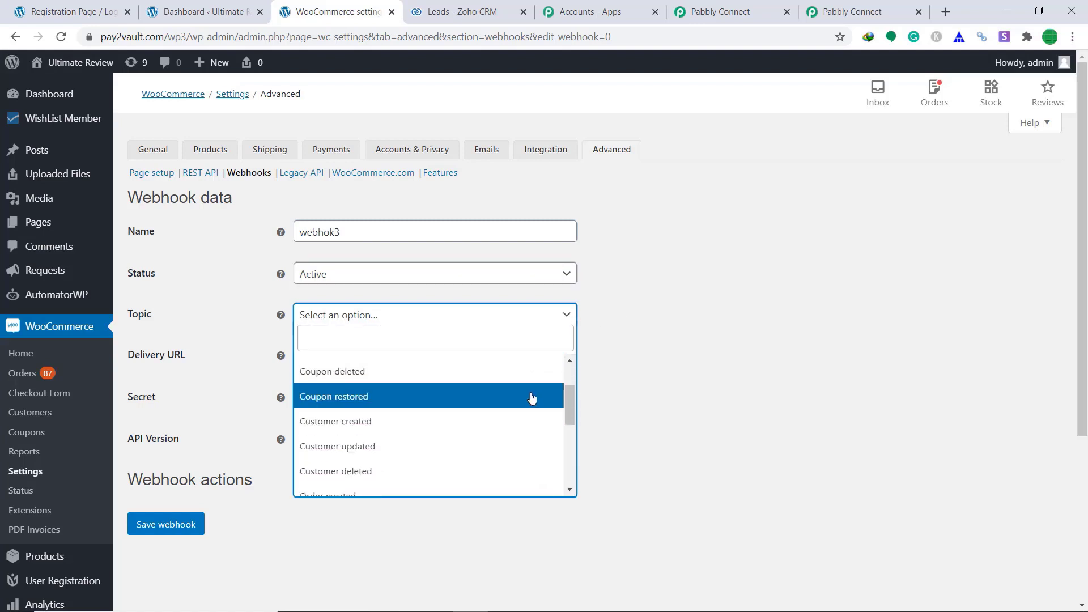
click(465, 418)
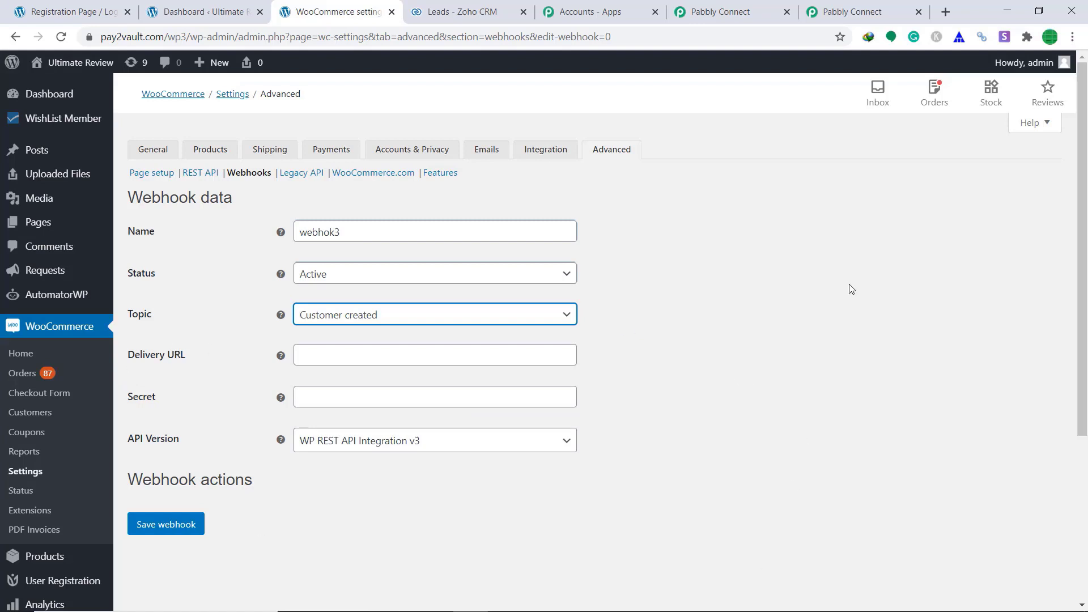
- Paste the Pabbly webhook URL as the Delivery URL and save the webhook
click(850, 11)
click(831, 317)
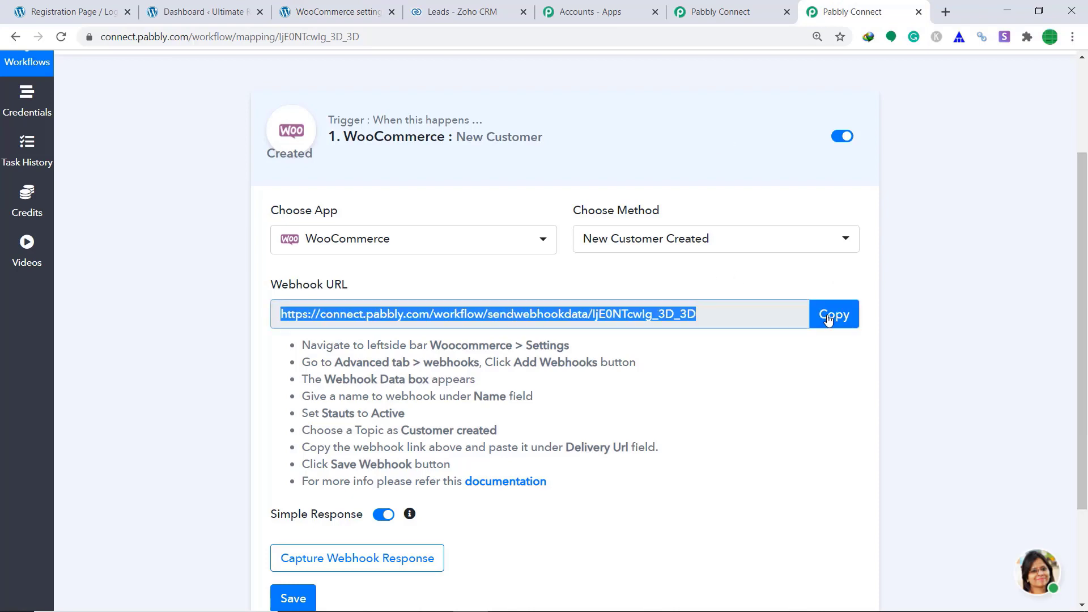
click(312, 11)
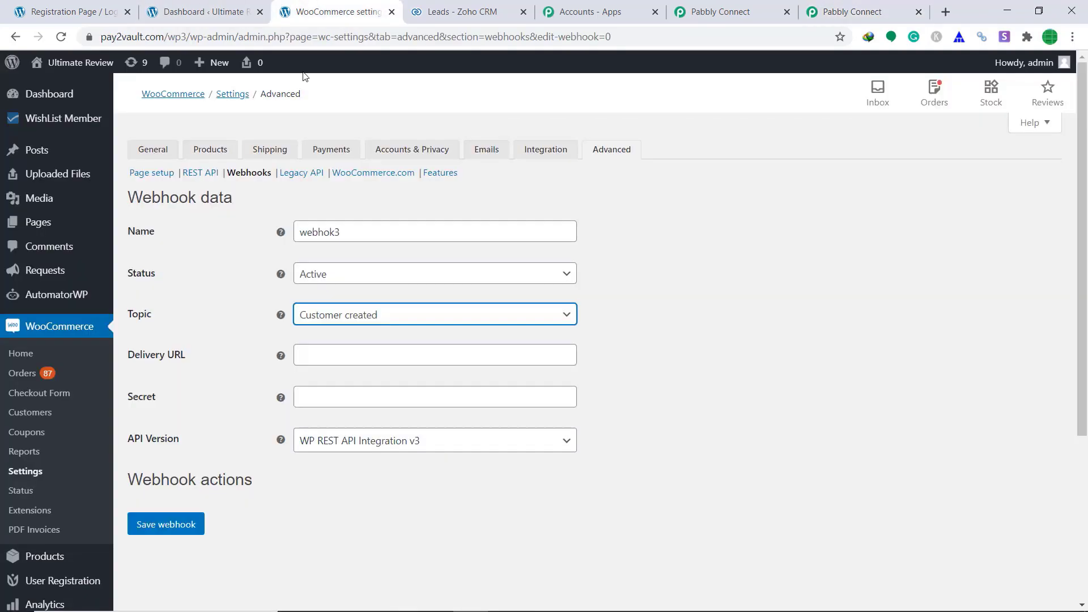
right_click(419, 356)
click(460, 462)
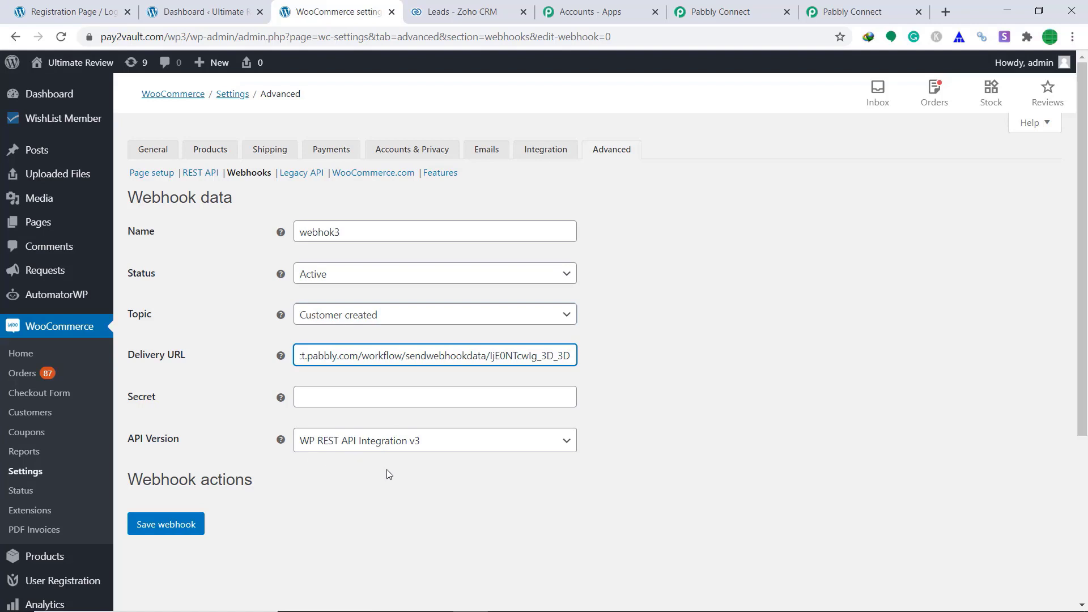
click(177, 525)
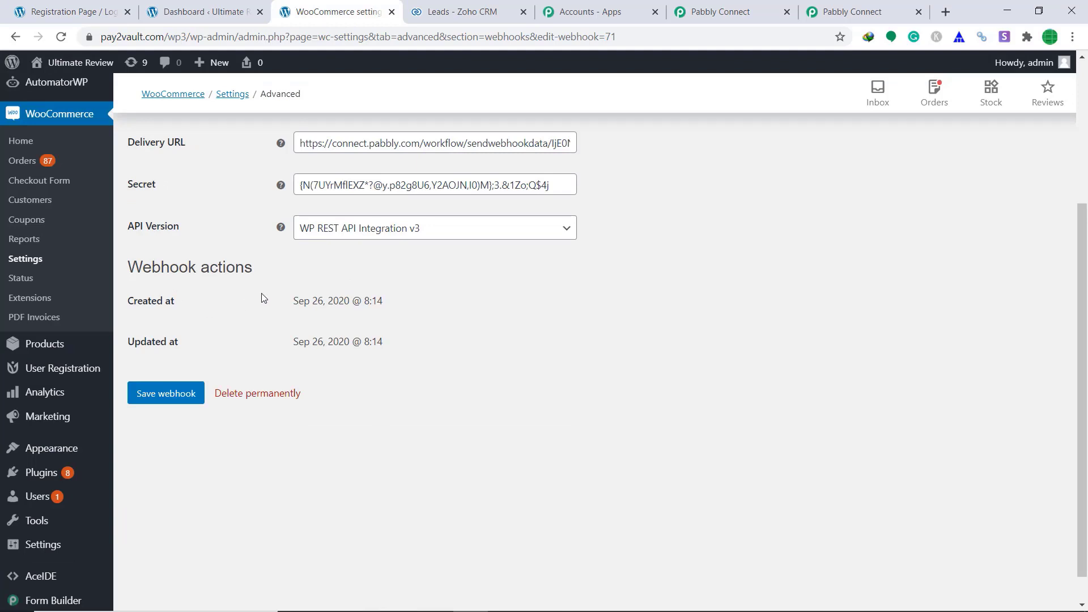
- Start capturing the webhook response in Pabbly, then return to the registration page
click(857, 12)
scroll(753, 136, down, 2)
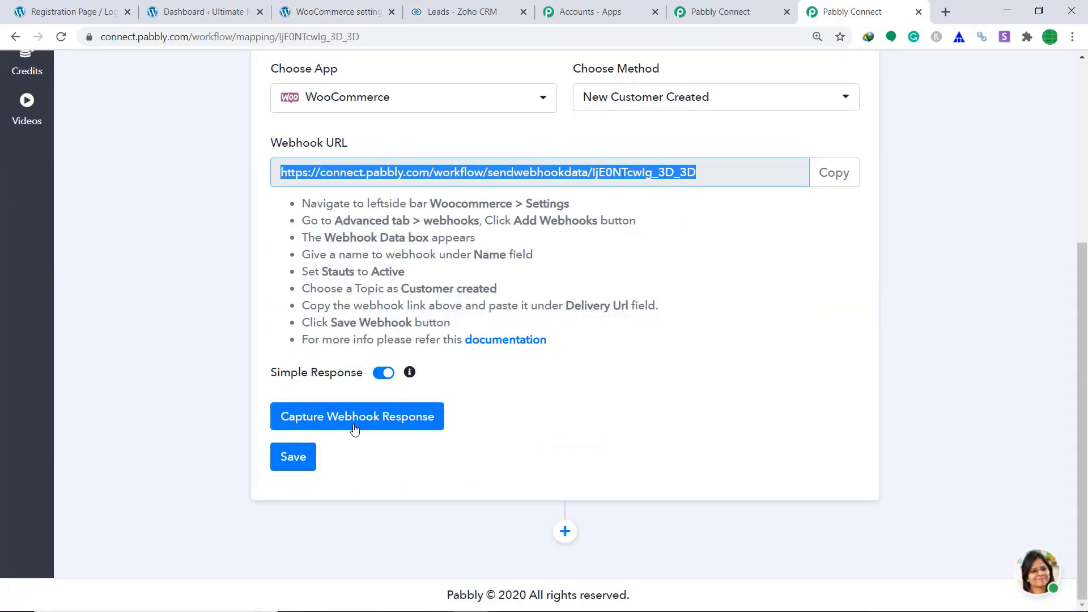
click(350, 426)
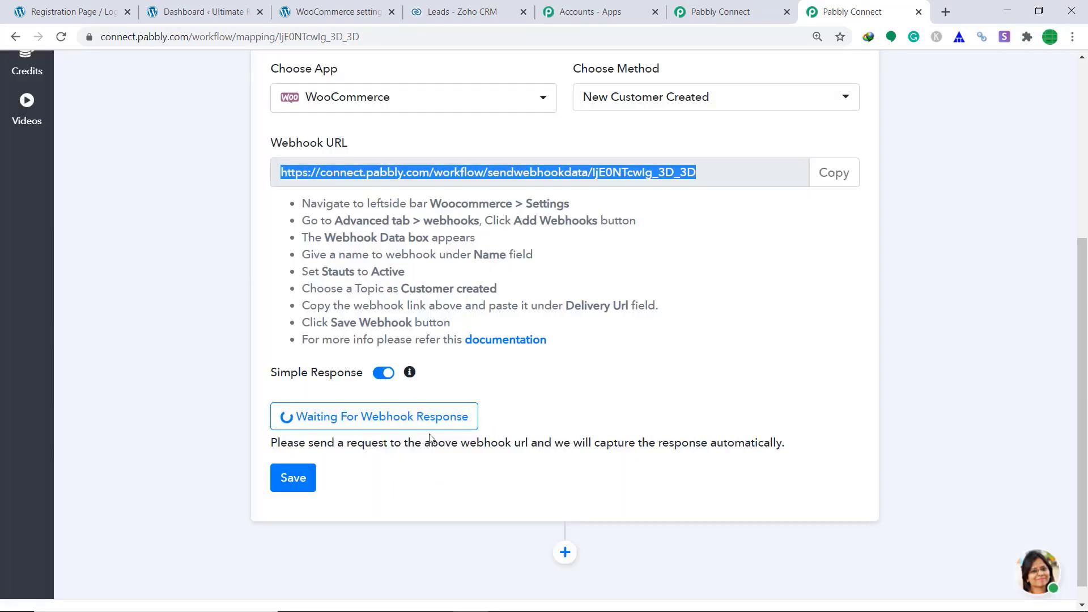
click(44, 3)
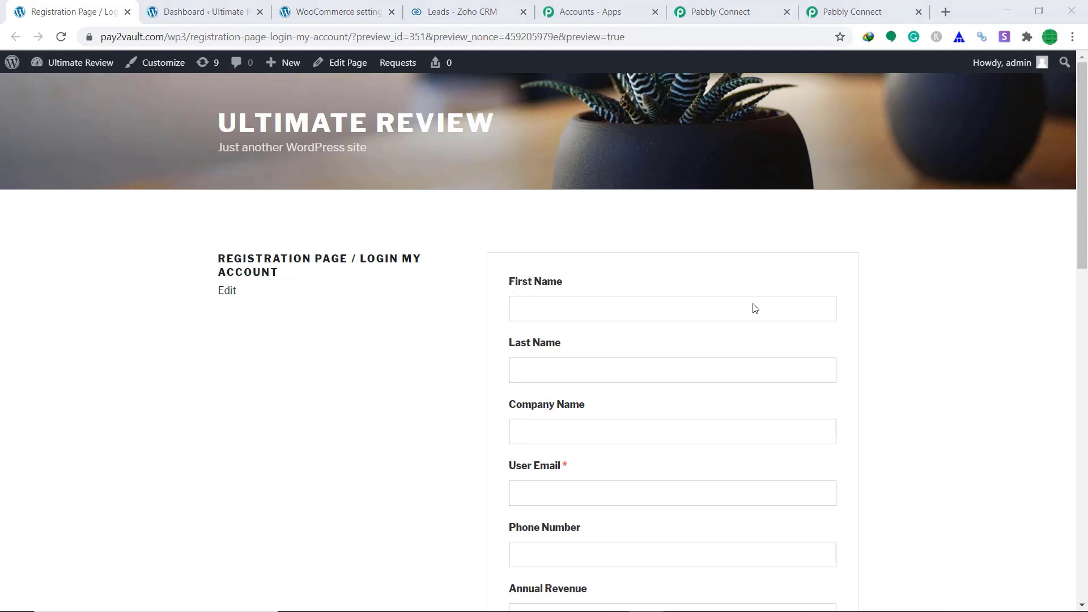
- Autofill the registration form, with company STAR, annual revenue 10000000 and 99 employees
click(652, 300)
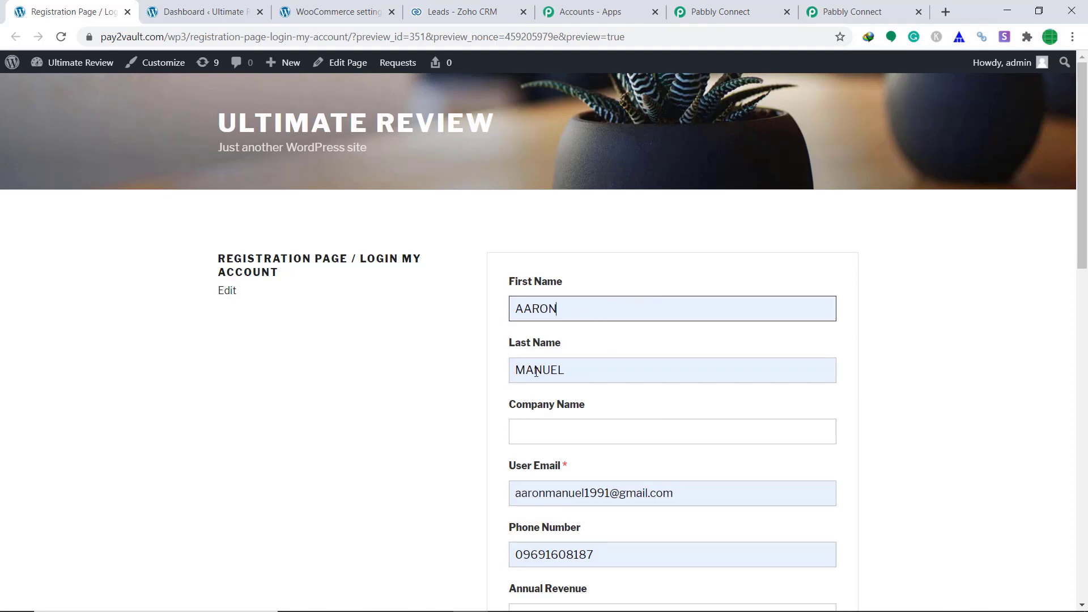
click(551, 435)
text(ST)
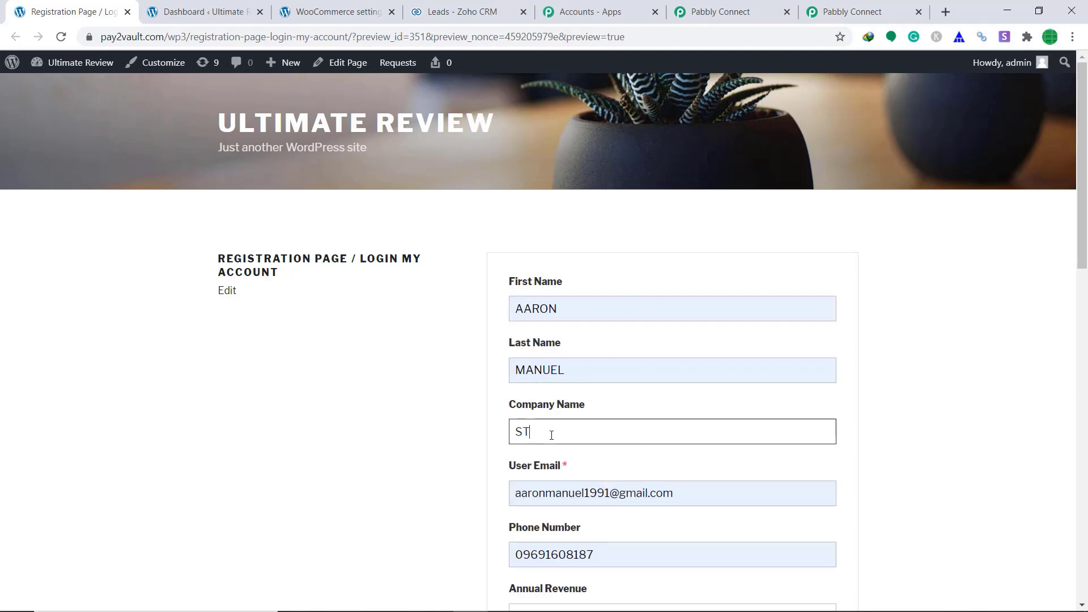
text(AR)
scroll(526, 469, down, 1)
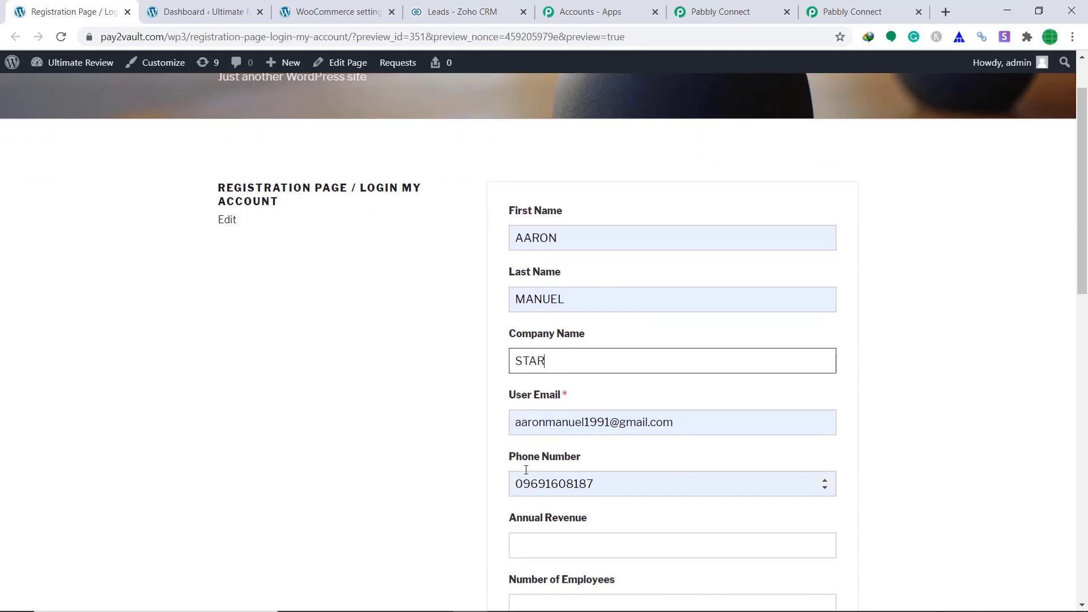
scroll(690, 413, down, 1)
scroll(674, 362, down, 3)
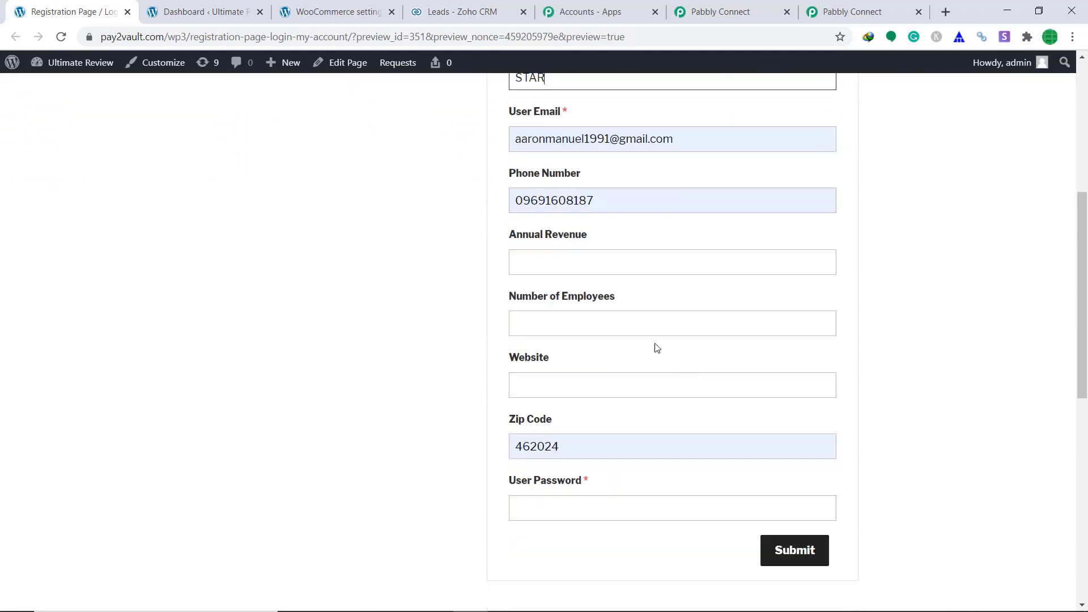
click(683, 262)
text(10000000)
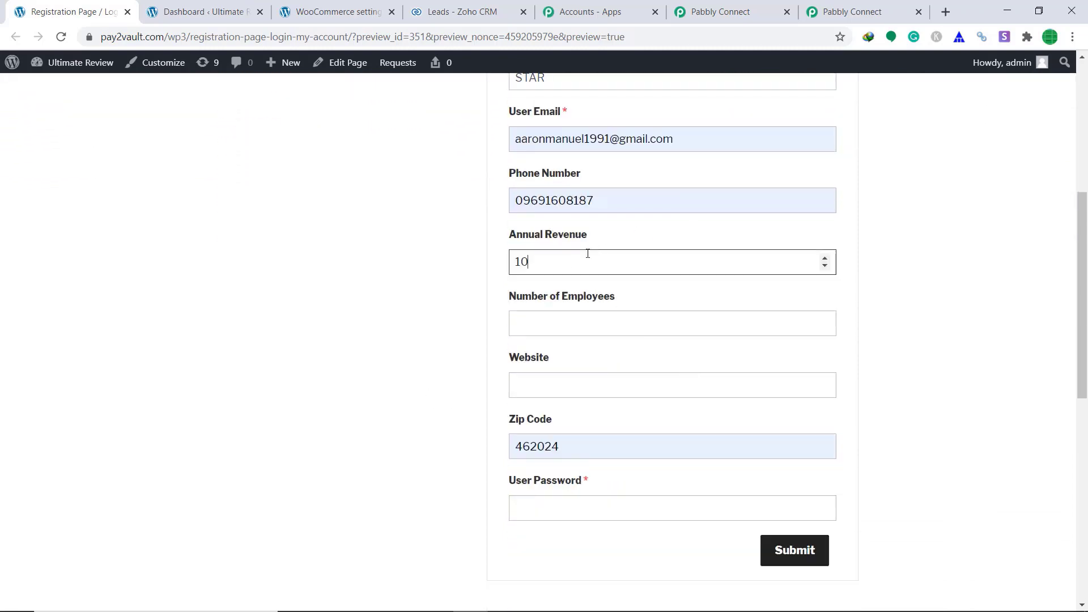
click(557, 320)
text(99)
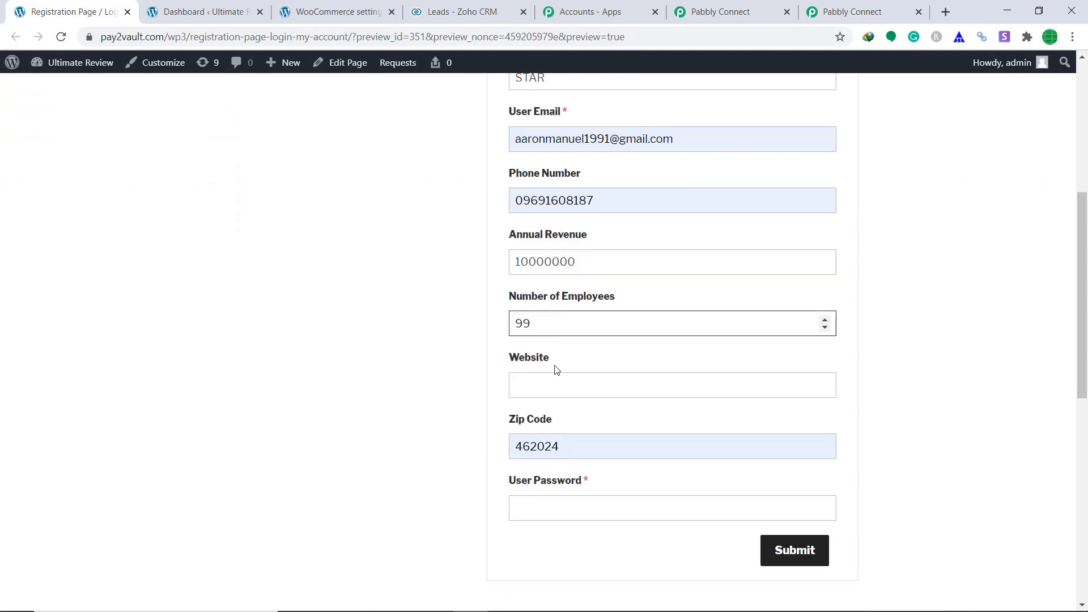
- Enter the account password and submit the registration form
scroll(598, 373, down, 1)
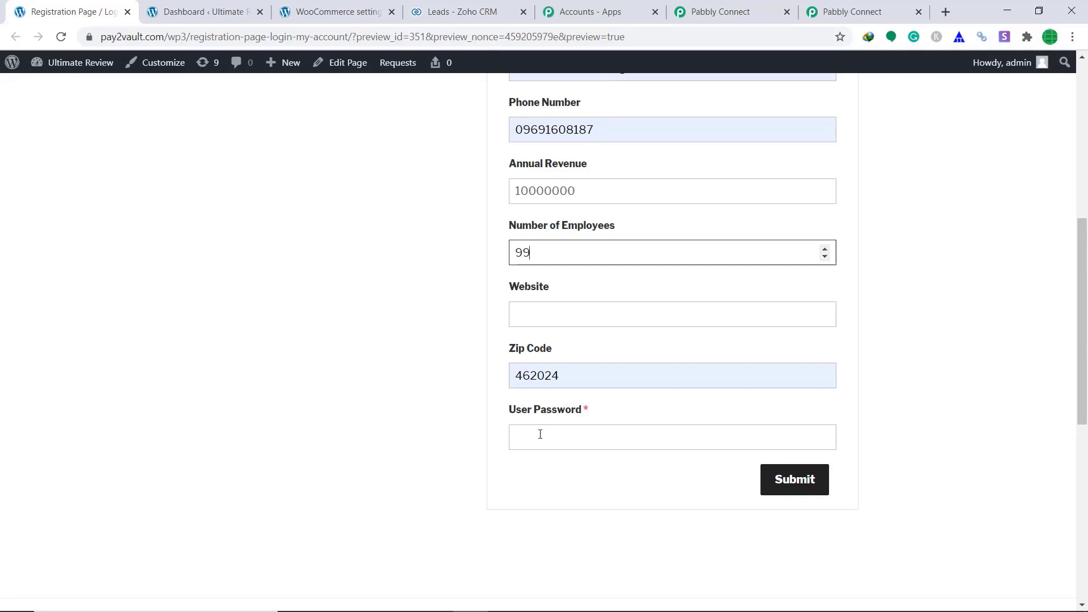
click(540, 434)
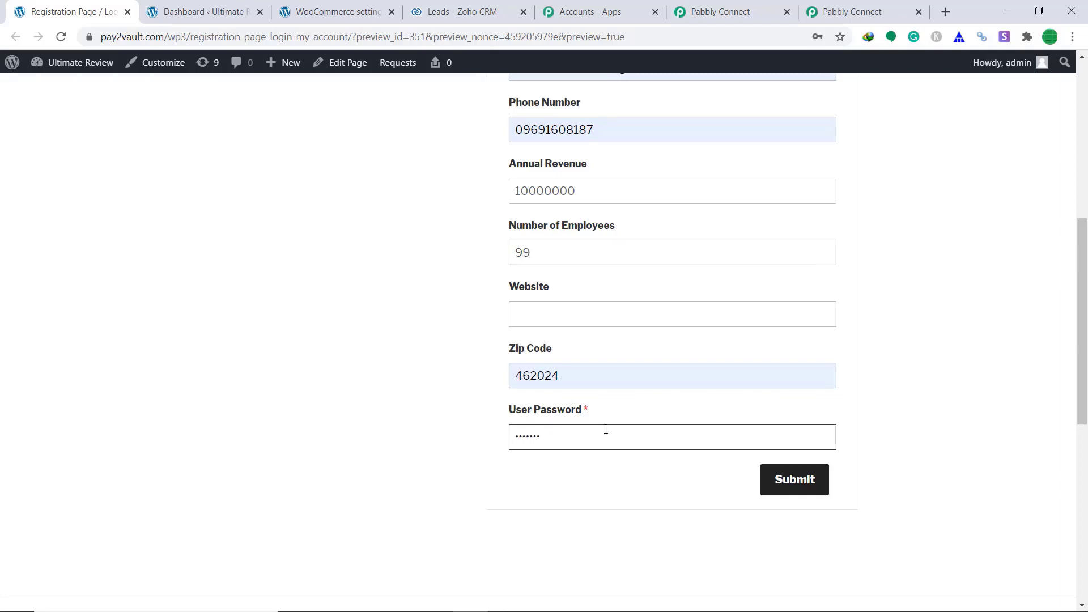
click(793, 484)
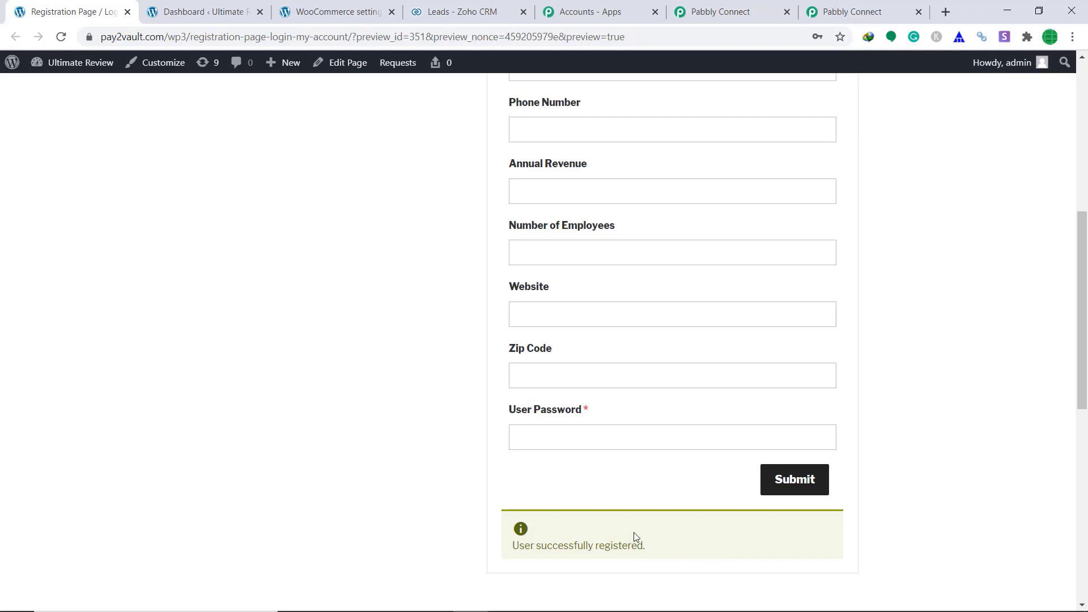
- Review the captured customer webhook response in Pabbly and add an action step below the trigger
click(870, 5)
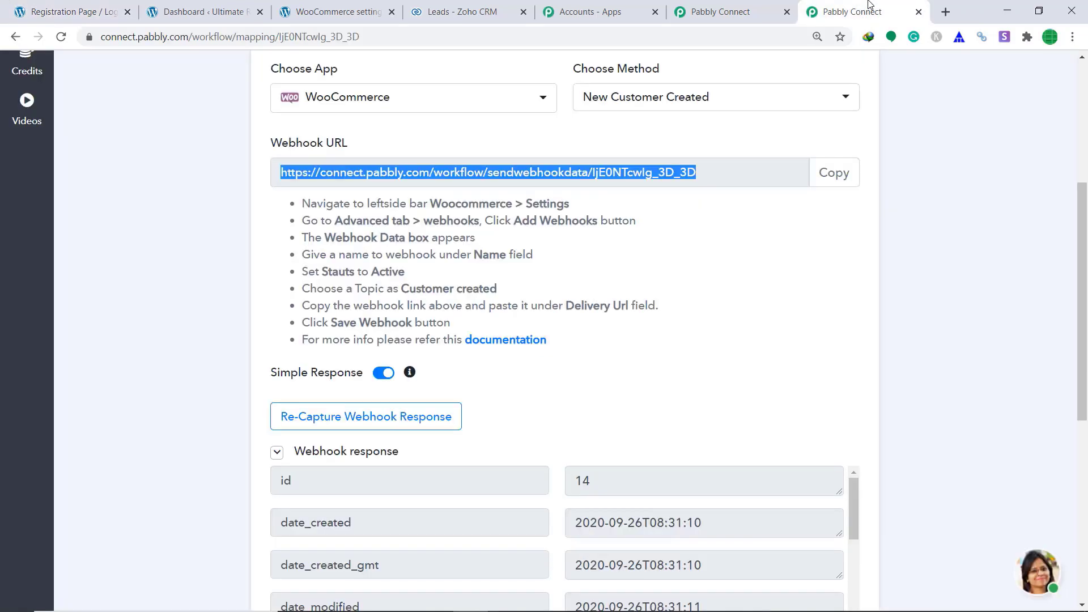
scroll(696, 360, down, 3)
scroll(674, 418, down, 2)
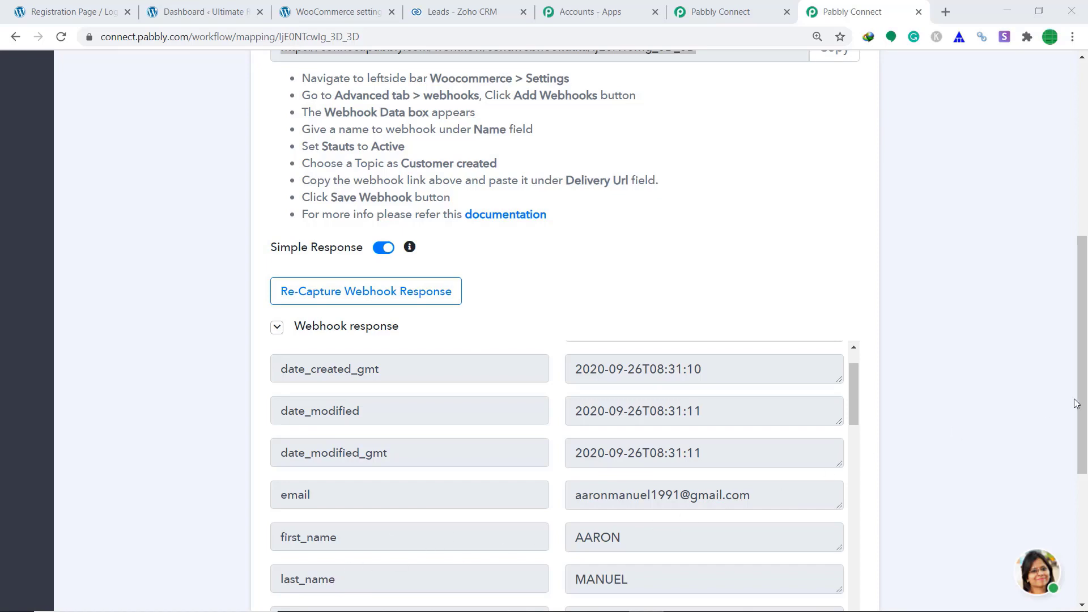
scroll(1076, 404, down, 5)
scroll(717, 390, down, 18)
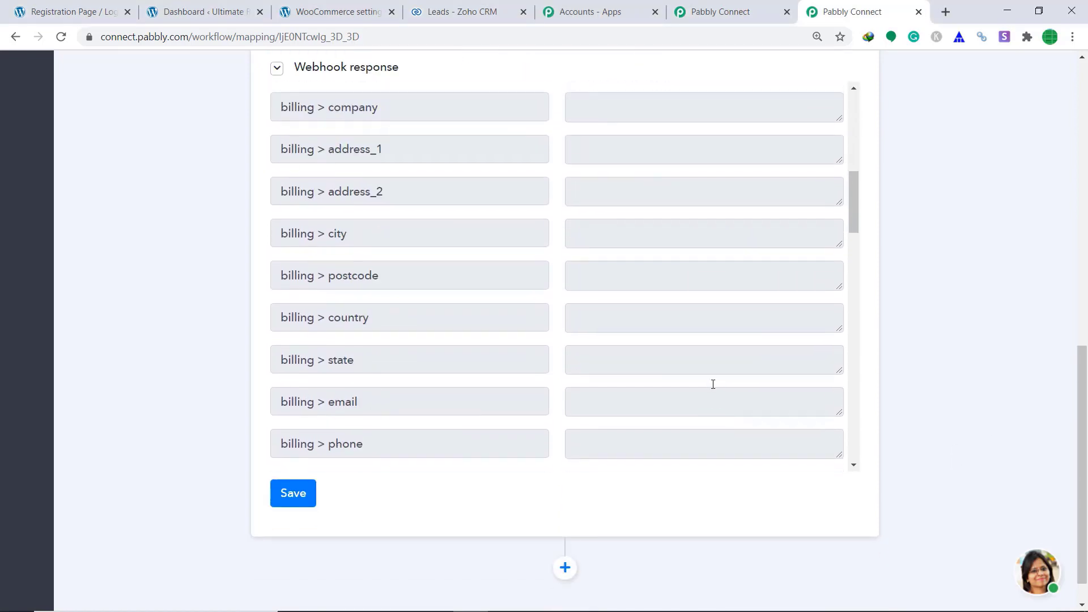
scroll(712, 383, down, 10)
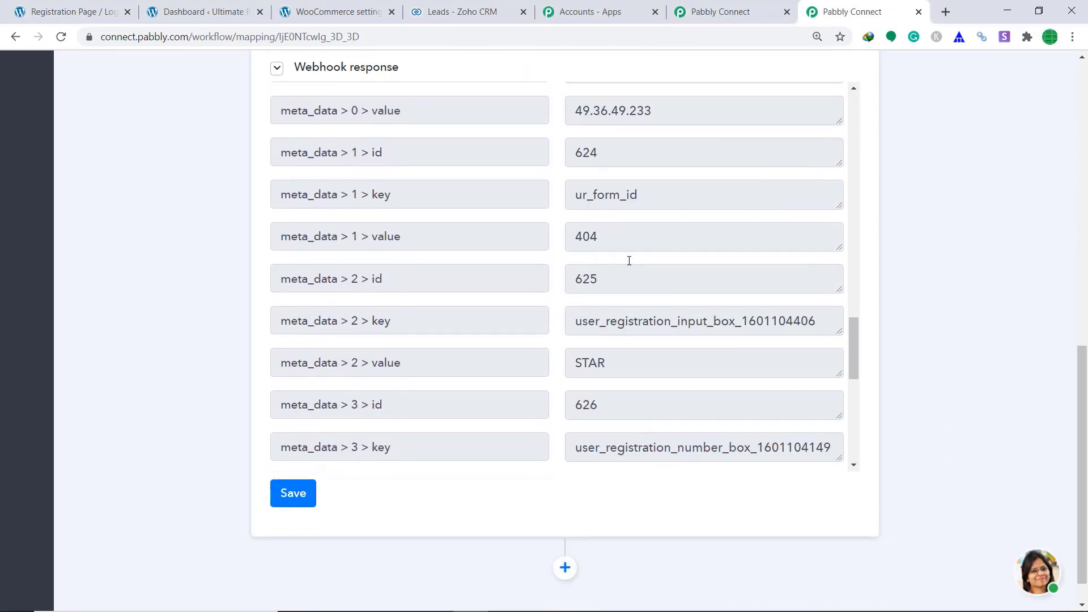
scroll(630, 263, down, 3)
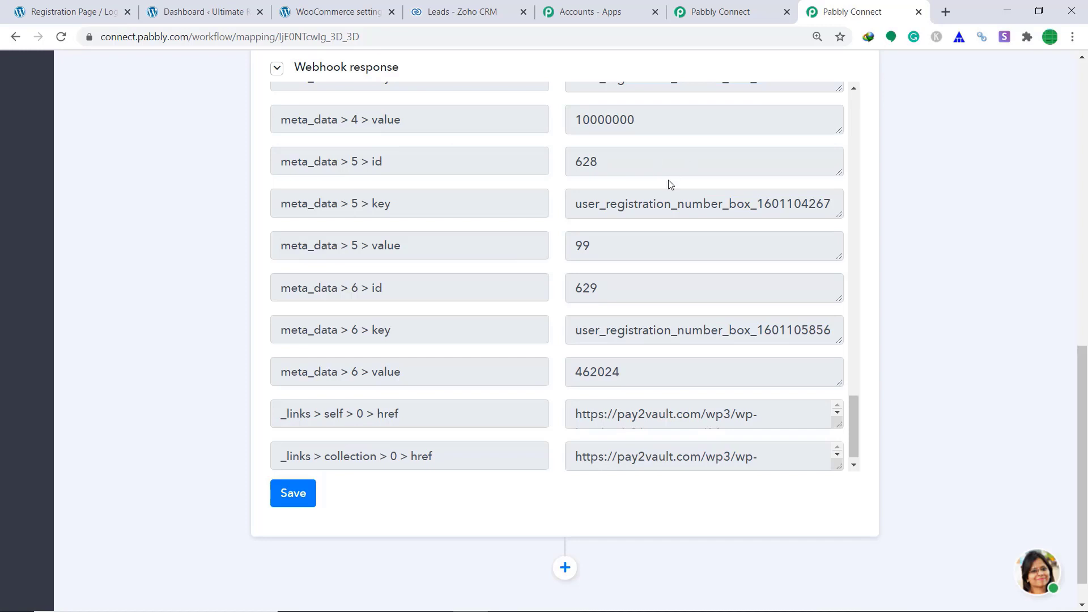
scroll(1084, 418, down, 1)
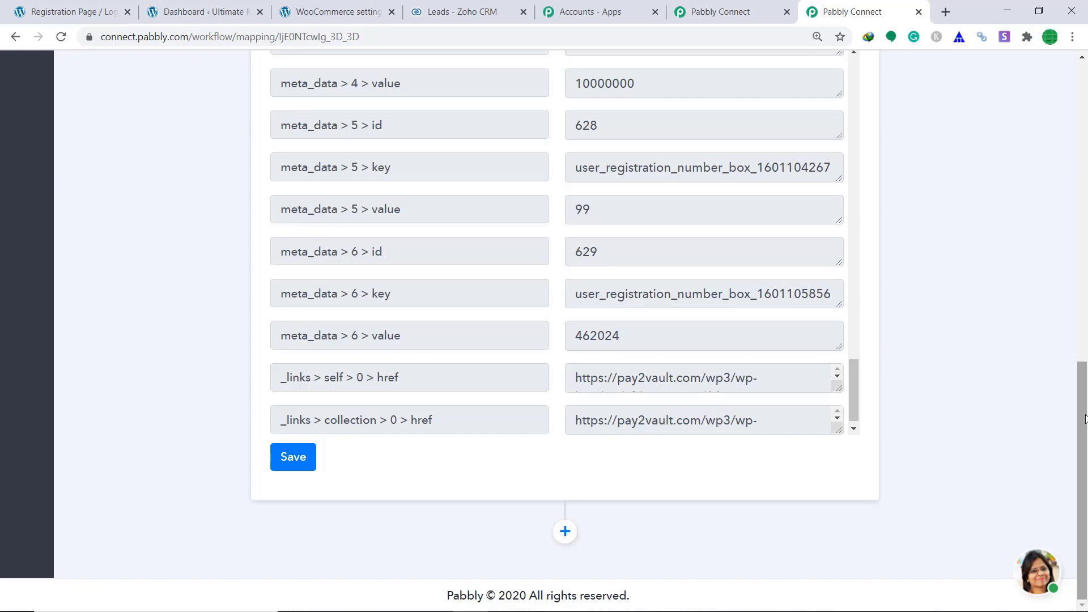
click(565, 533)
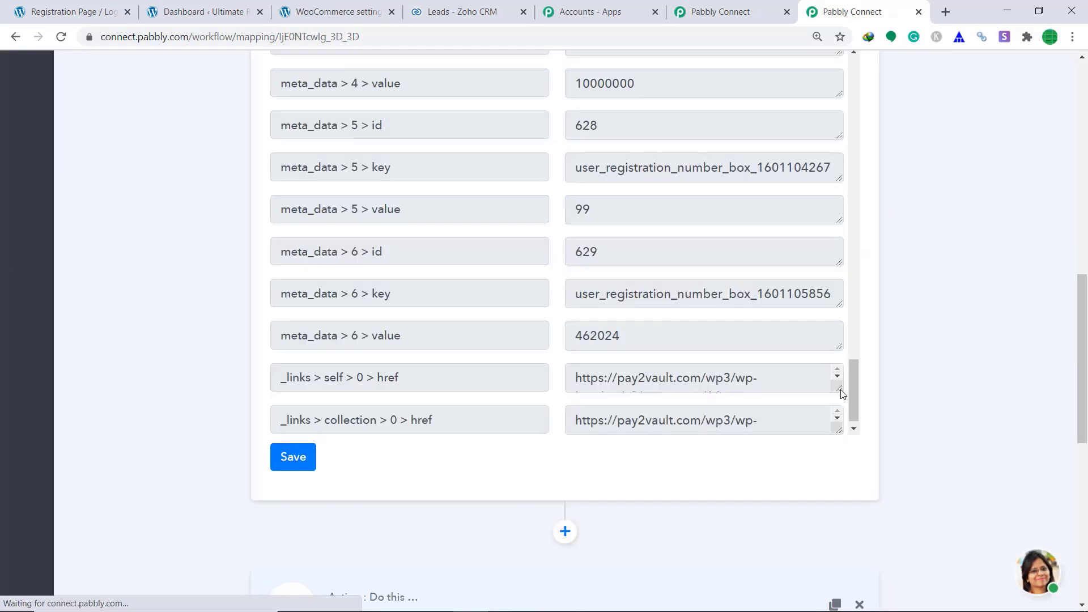
- Set the action app to Zoho CRM with Create Lead and start connecting the Zoho account
drag(1083, 350, 1085, 469)
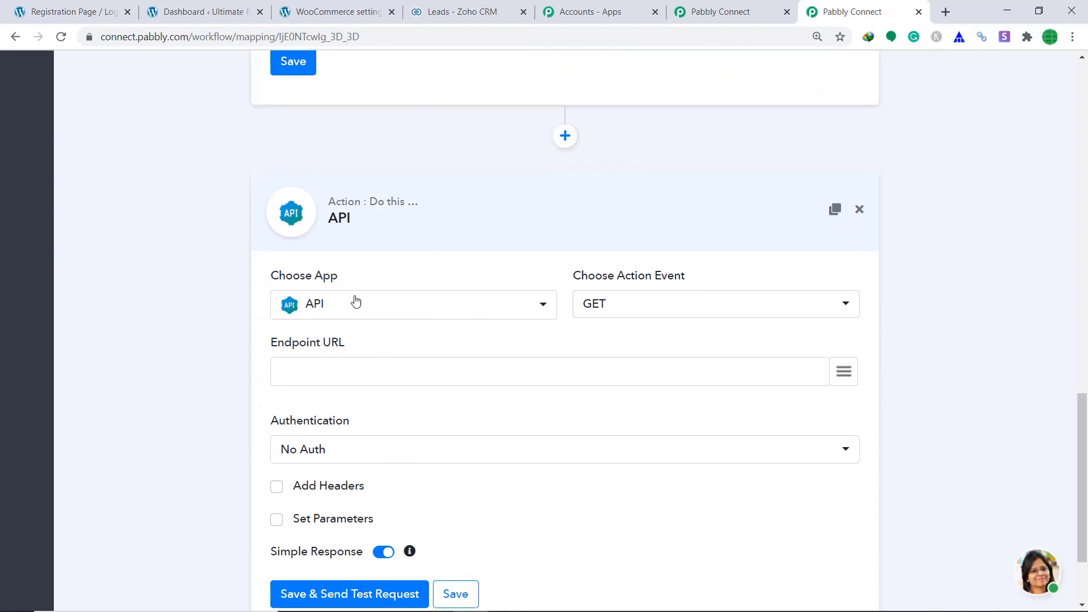
click(402, 308)
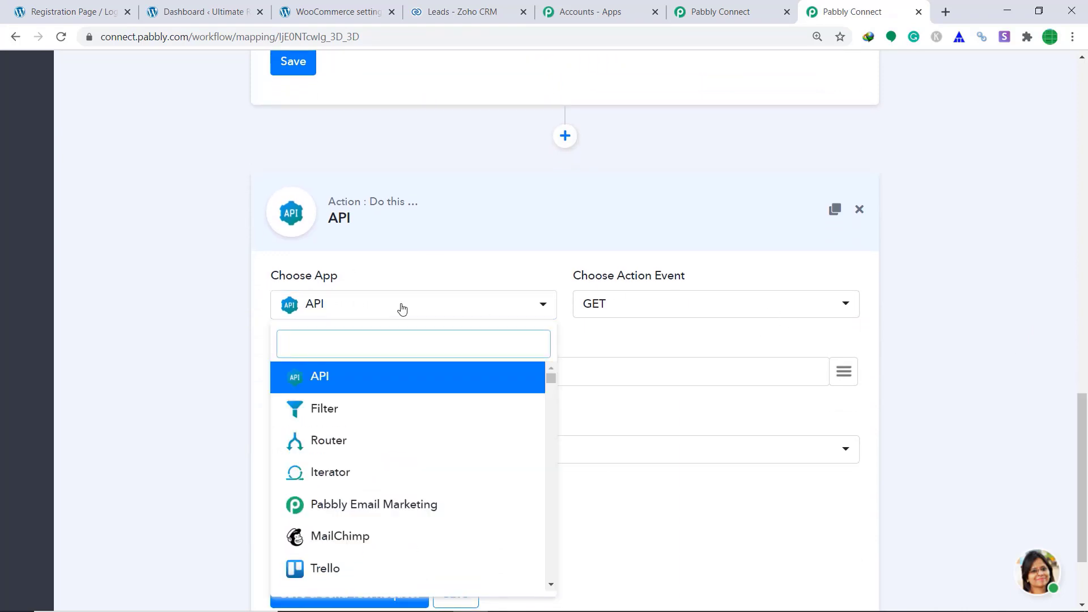
text(ZO)
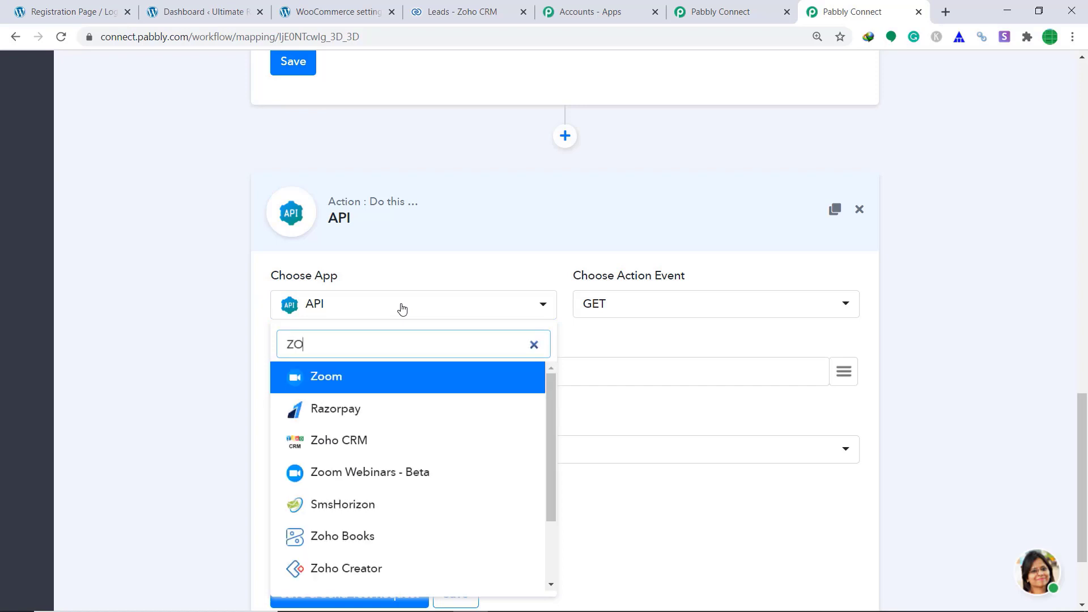
click(379, 444)
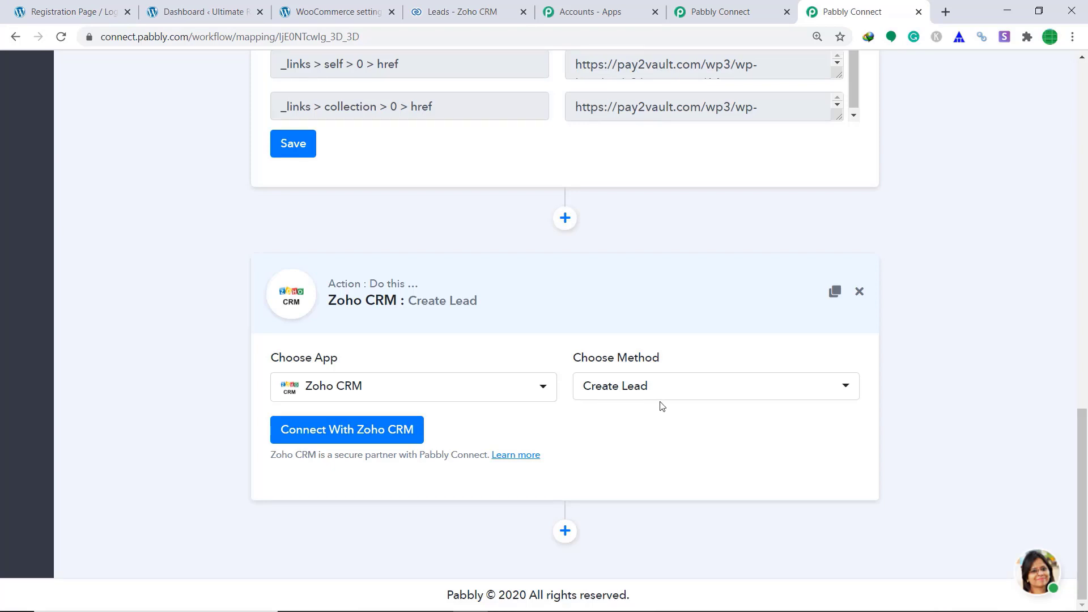
click(381, 430)
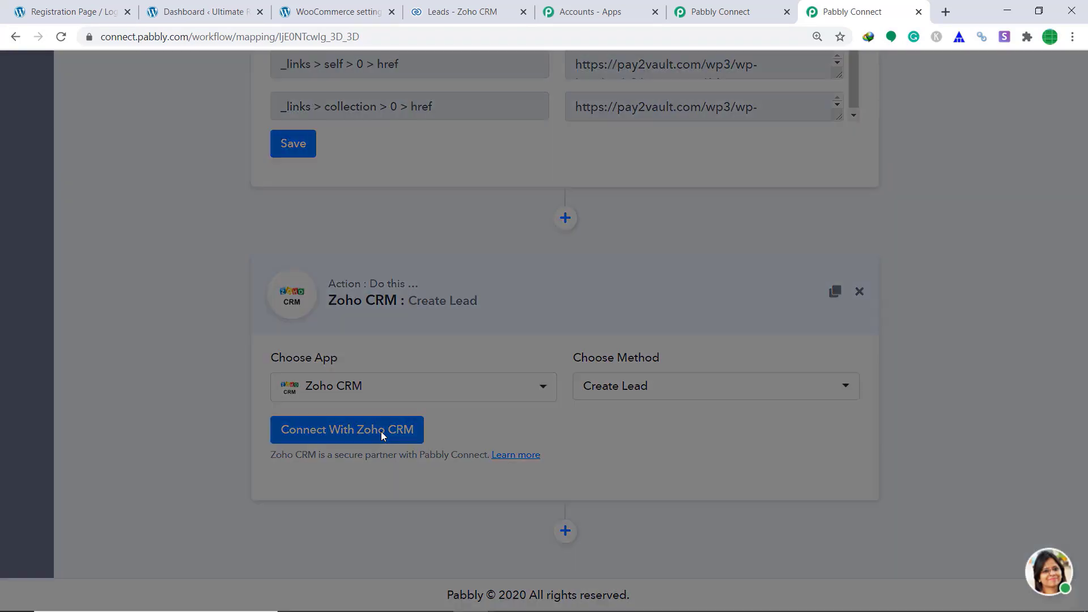
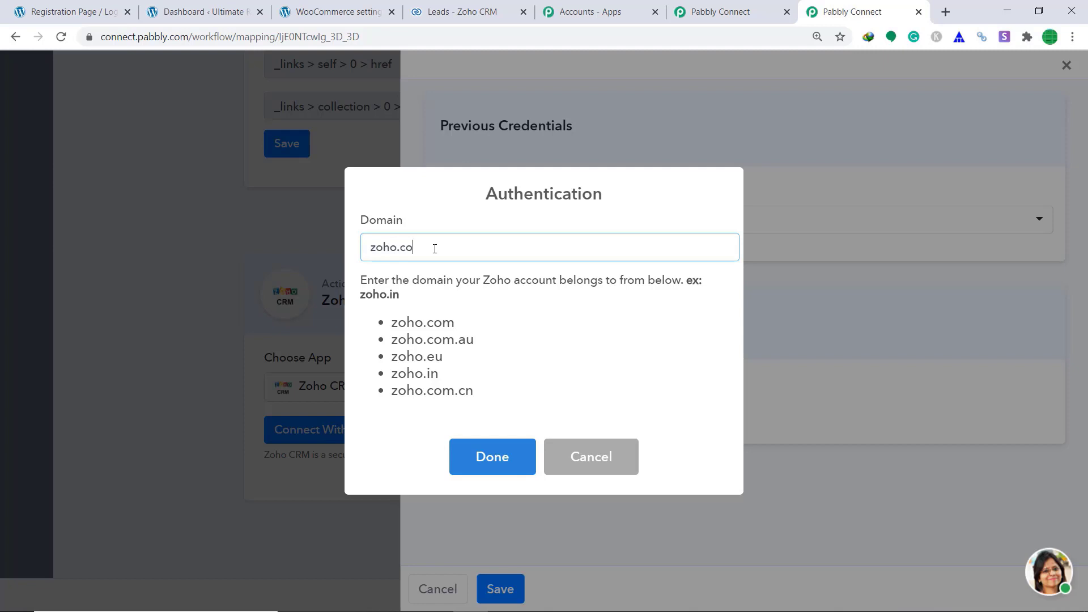
- Connect Zoho CRM with the zoho.com domain and accept Pabbly Connect's data-access consent
text(m)
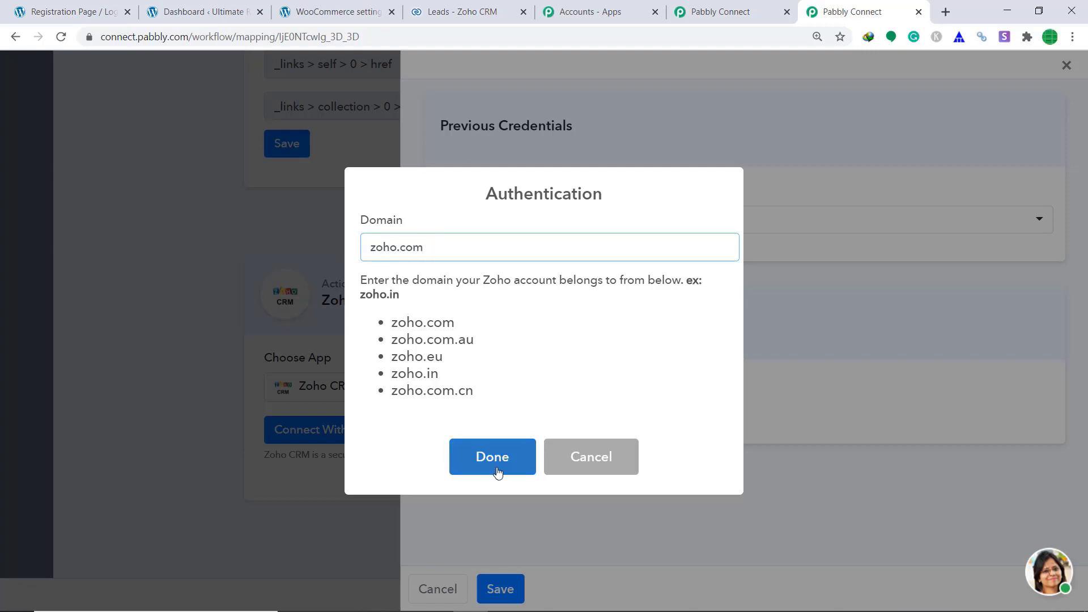
click(497, 470)
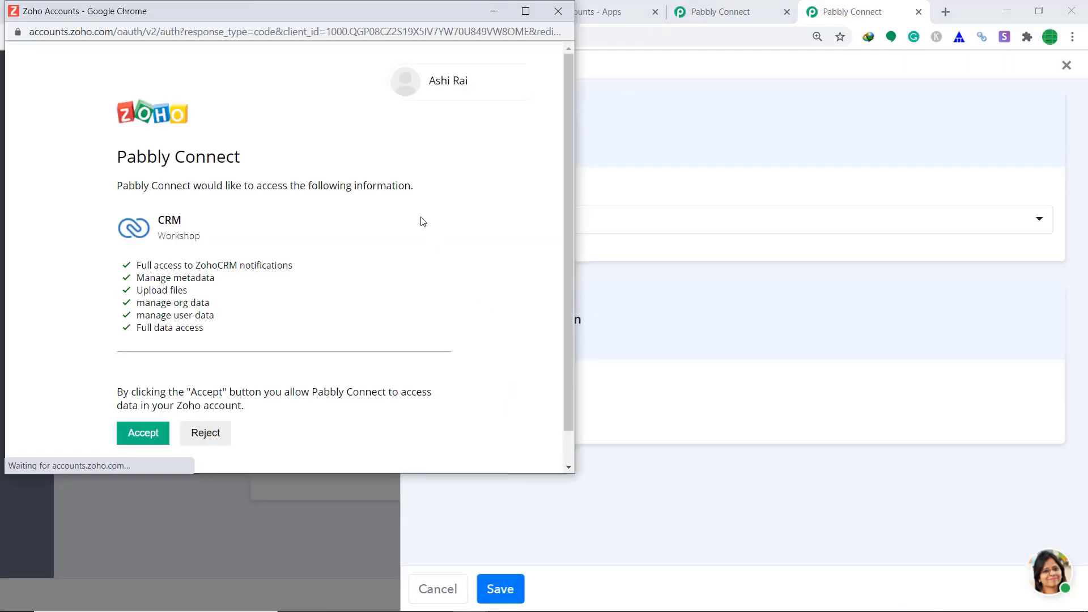
scroll(141, 345, down, 1)
click(146, 400)
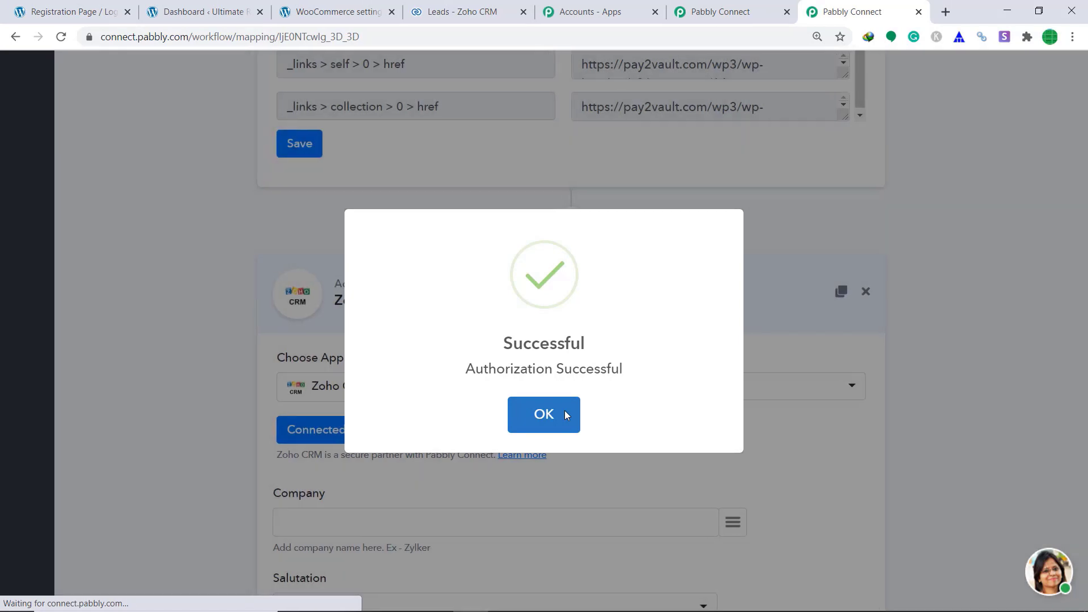
click(565, 415)
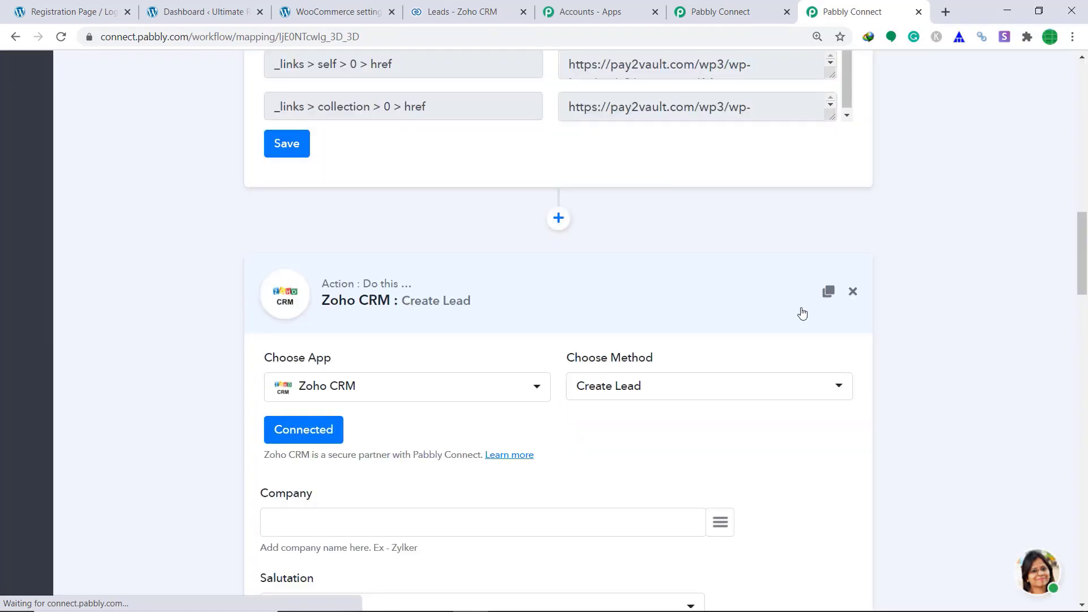
- Map Company to meta_data > 2 and First Name to the registration's first_name
scroll(829, 306, down, 4)
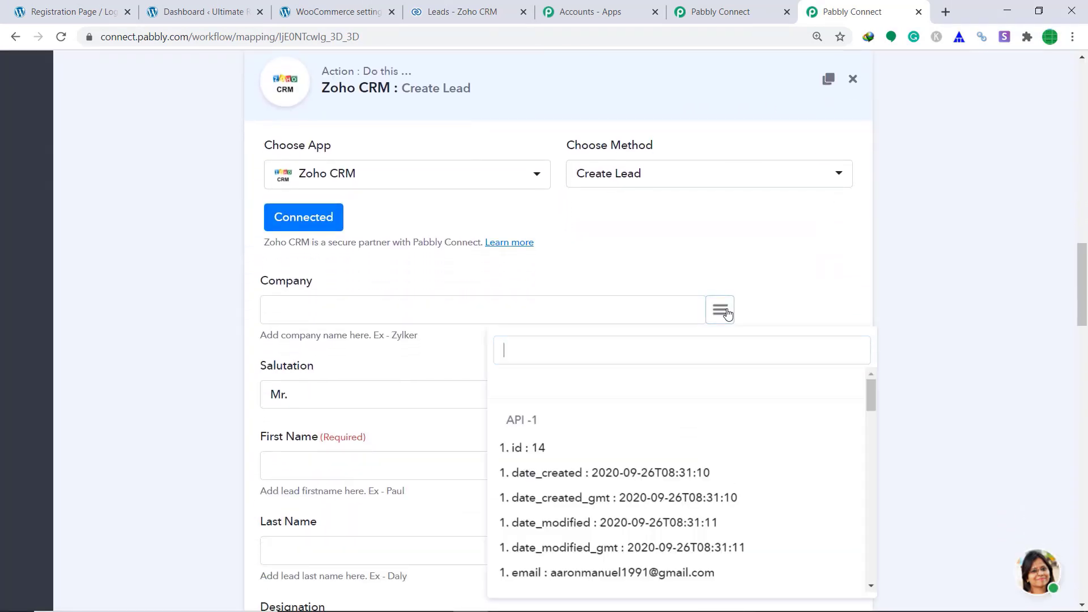
click(720, 310)
text(sta)
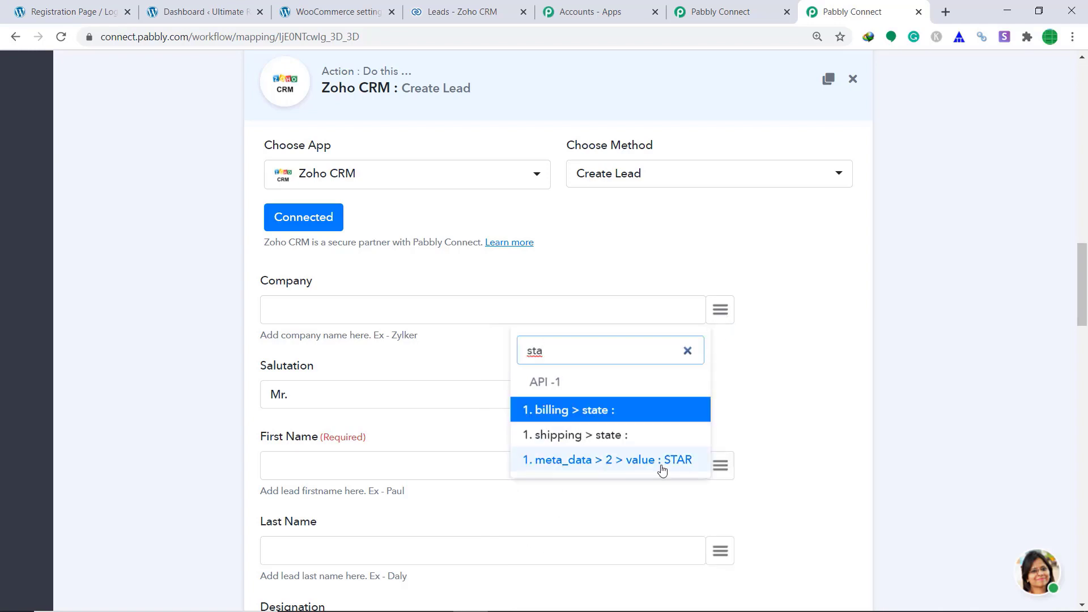
click(661, 467)
scroll(493, 345, down, 1)
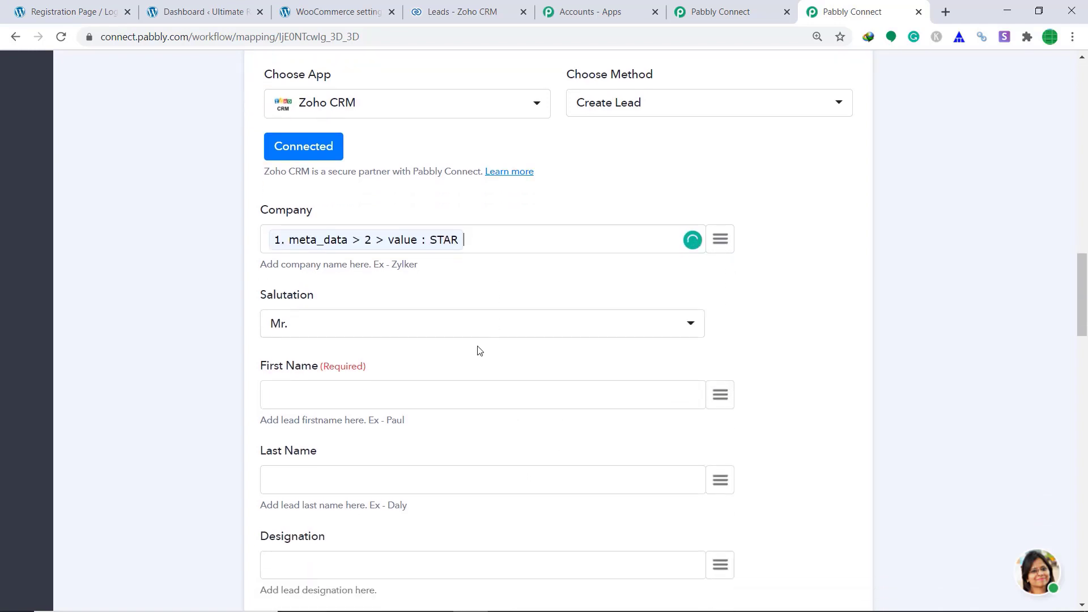
scroll(336, 310, down, 1)
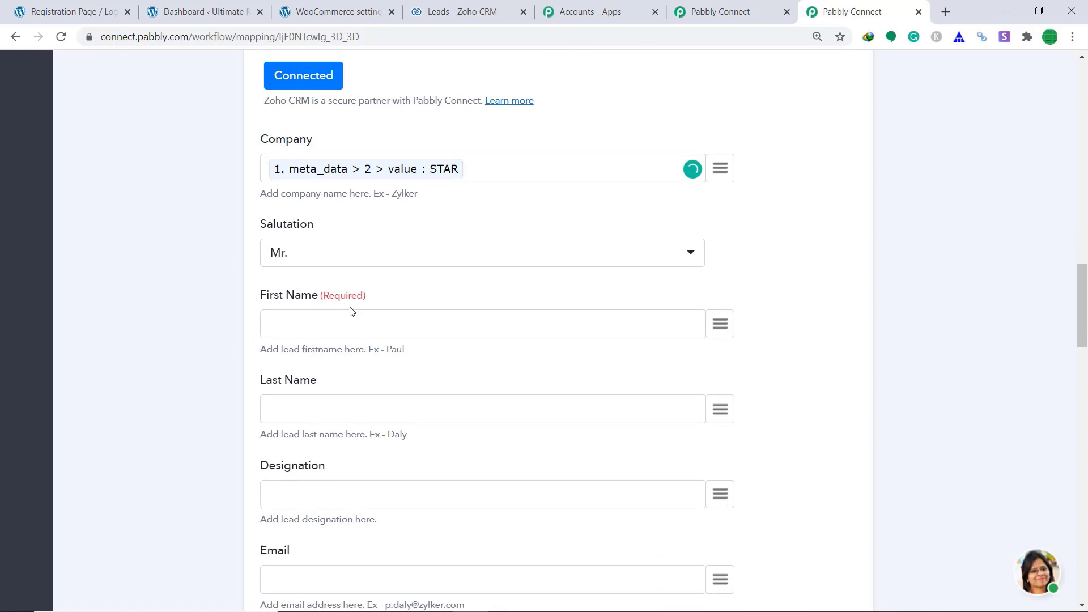
click(714, 331)
text(nam)
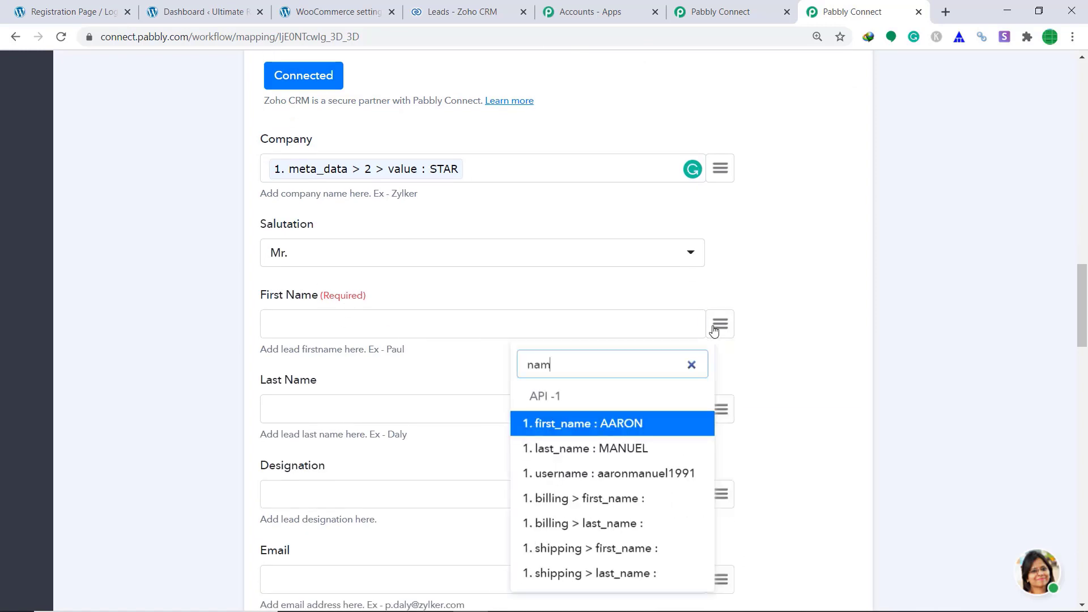
click(653, 433)
- Map Last Name to last_name and Email to the registration's email
scroll(682, 338, down, 2)
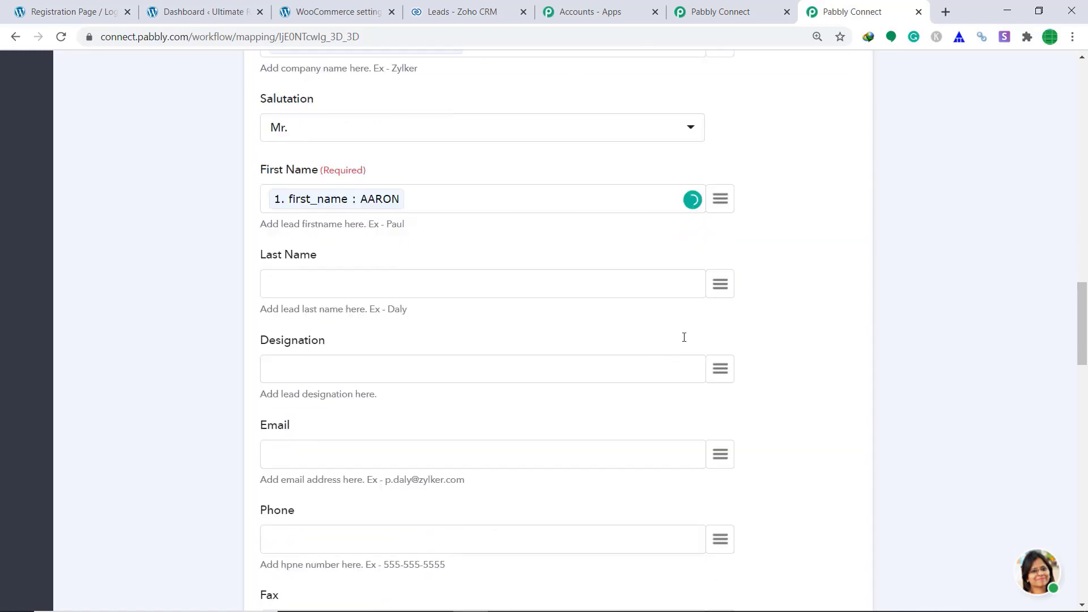
click(719, 271)
text(las)
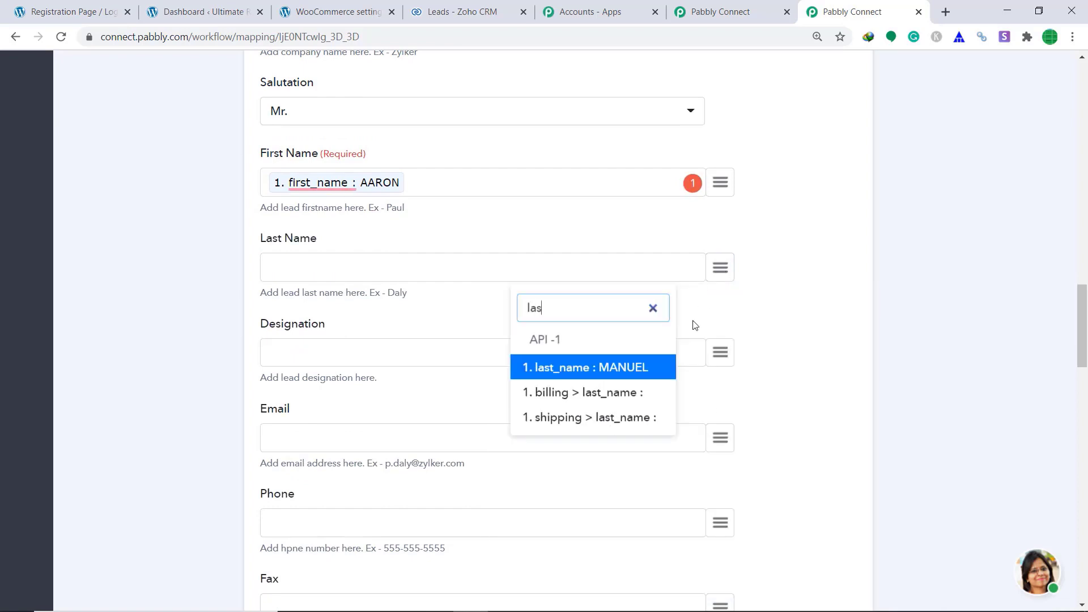
click(636, 368)
scroll(646, 346, down, 2)
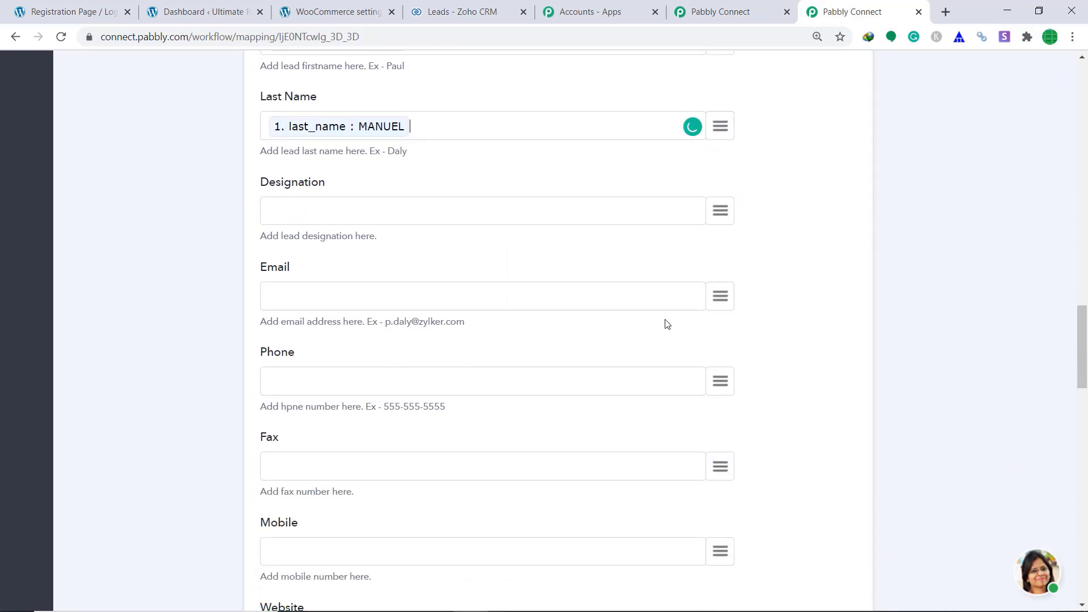
click(722, 298)
text(aar)
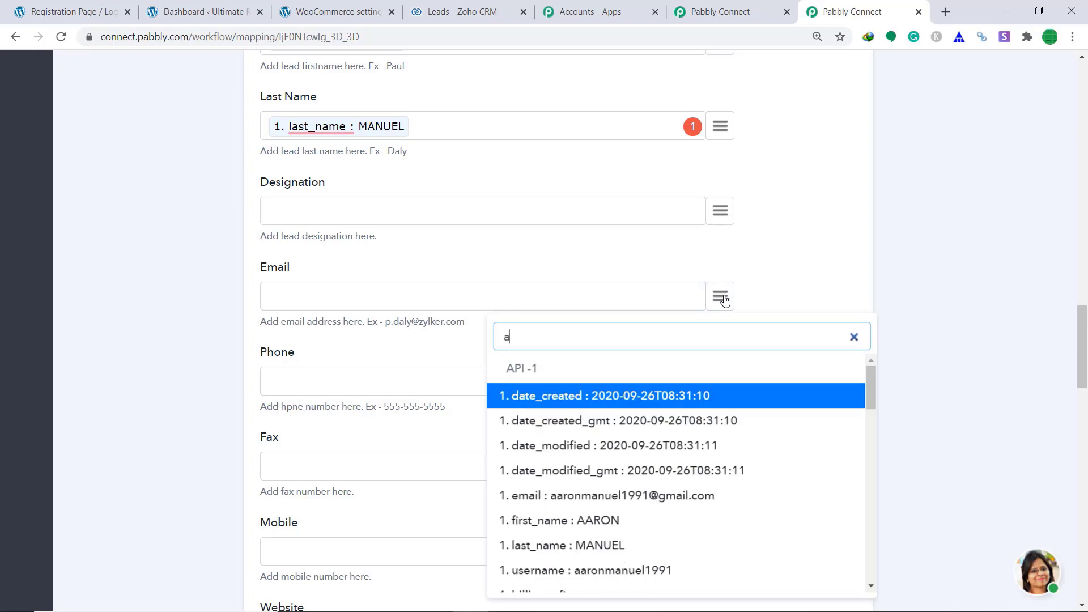
click(679, 400)
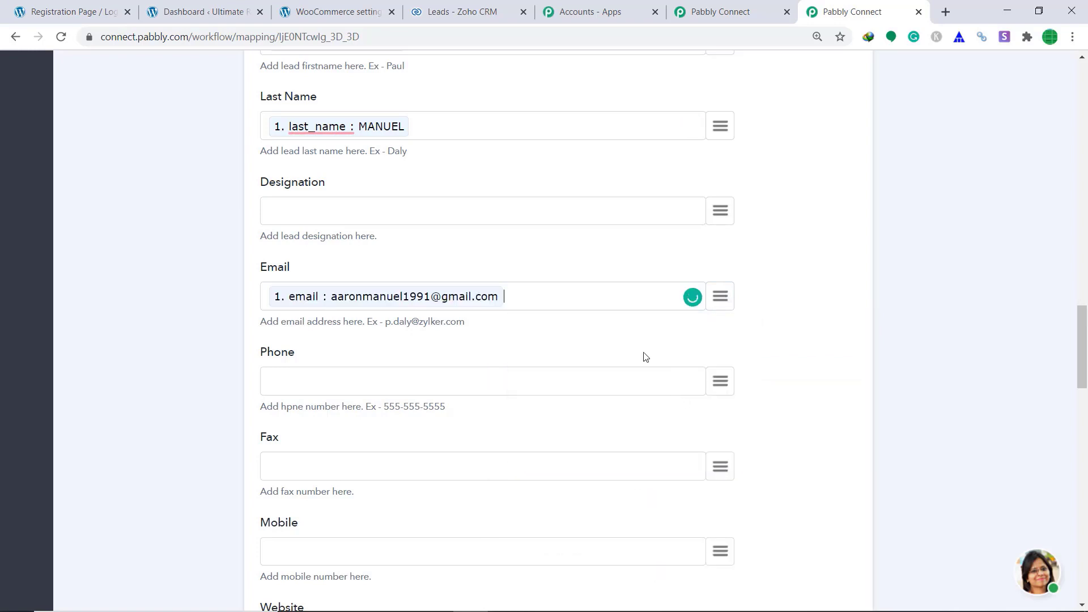
scroll(644, 357, down, 2)
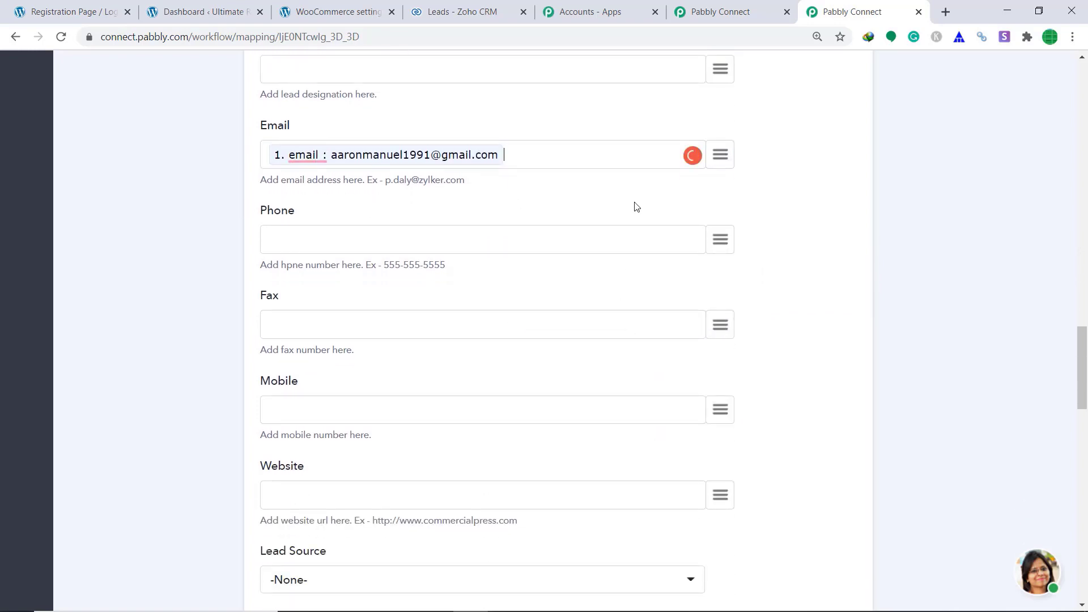
- Map the lead's Mobile field to the meta_data > 3 phone number
scroll(623, 198, down, 1)
scroll(369, 240, down, 3)
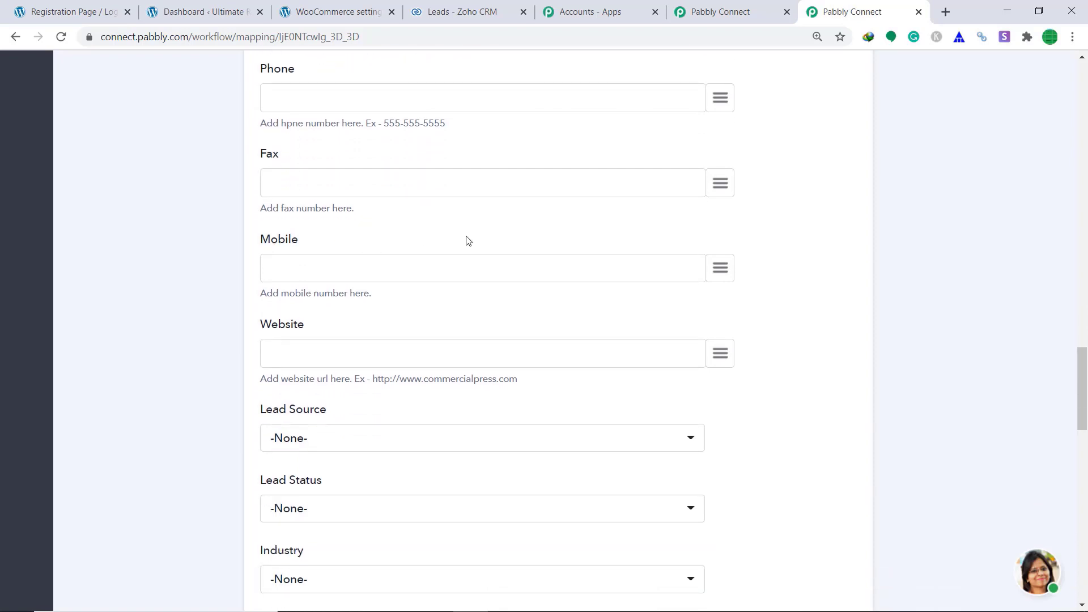
scroll(634, 222, down, 1)
scroll(649, 212, up, 2)
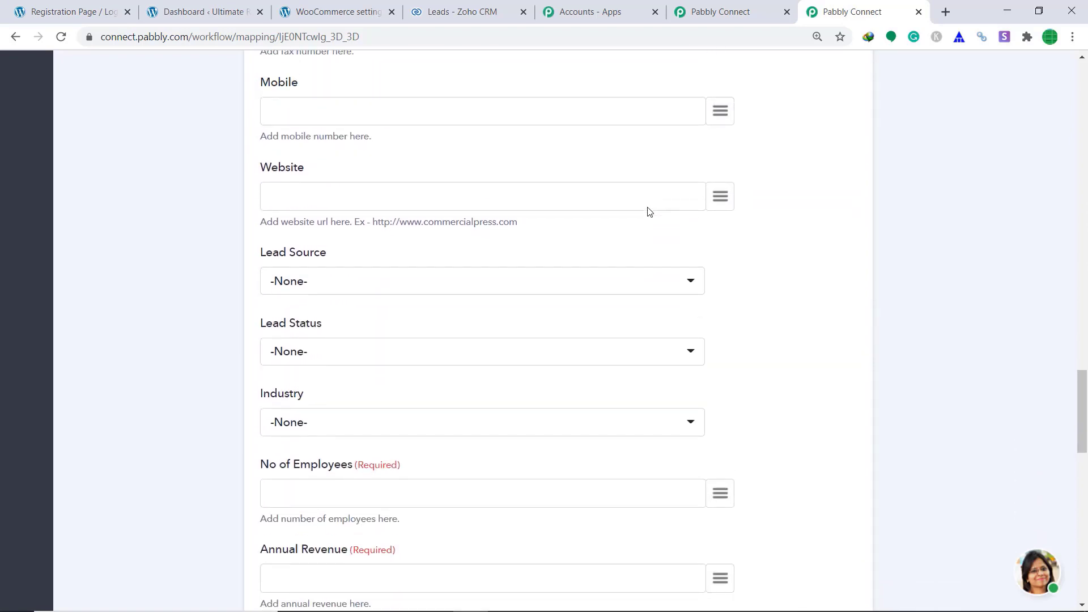
click(721, 197)
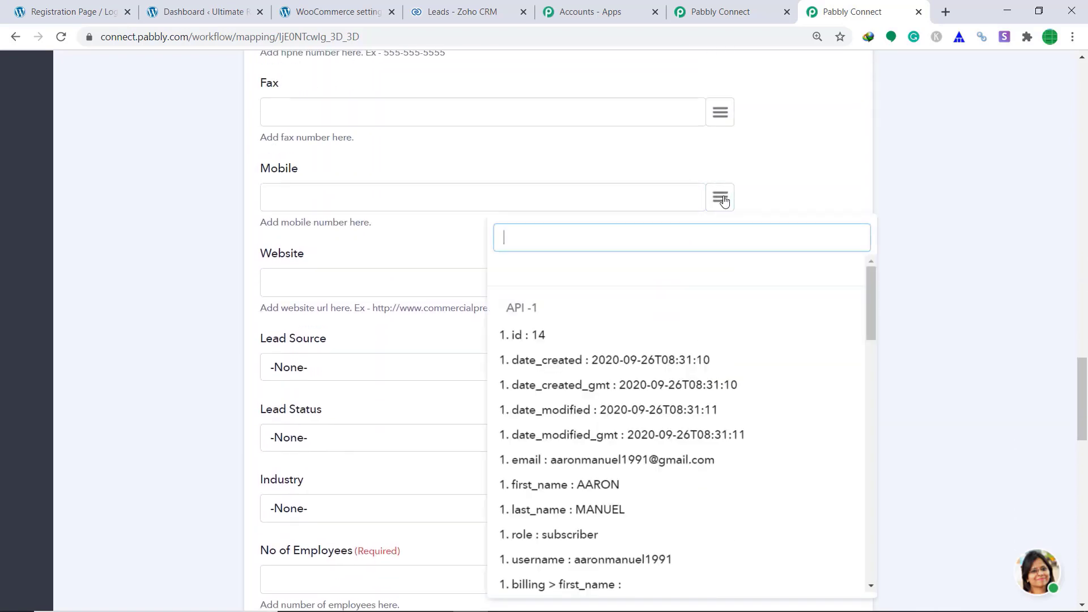
text(9)
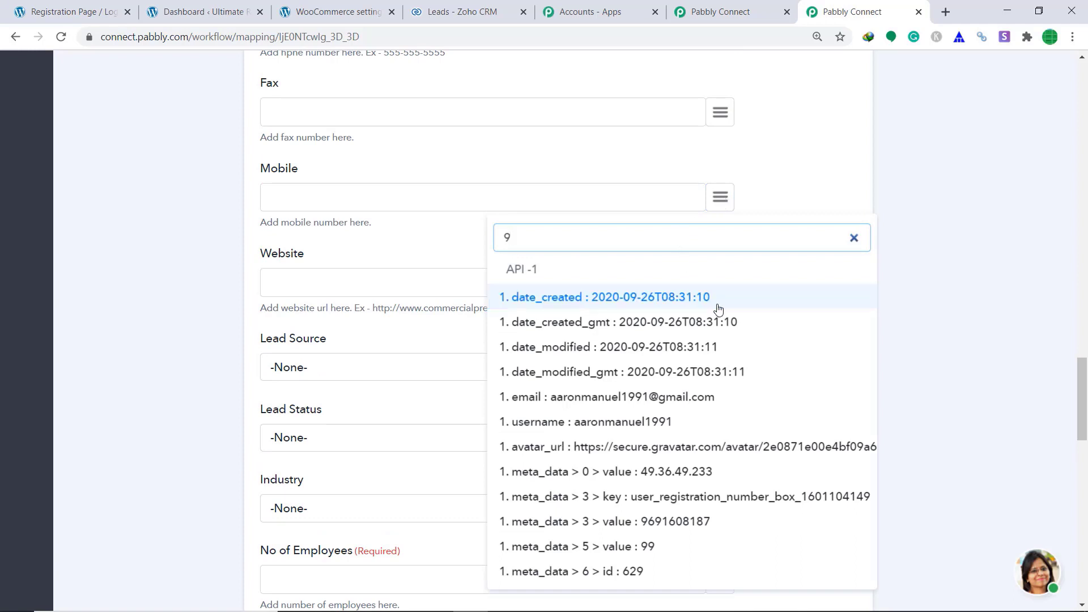
click(663, 521)
- Map No of Employees to meta_data > 5 and Annual Revenue to meta_data > 4
scroll(412, 229, down, 1)
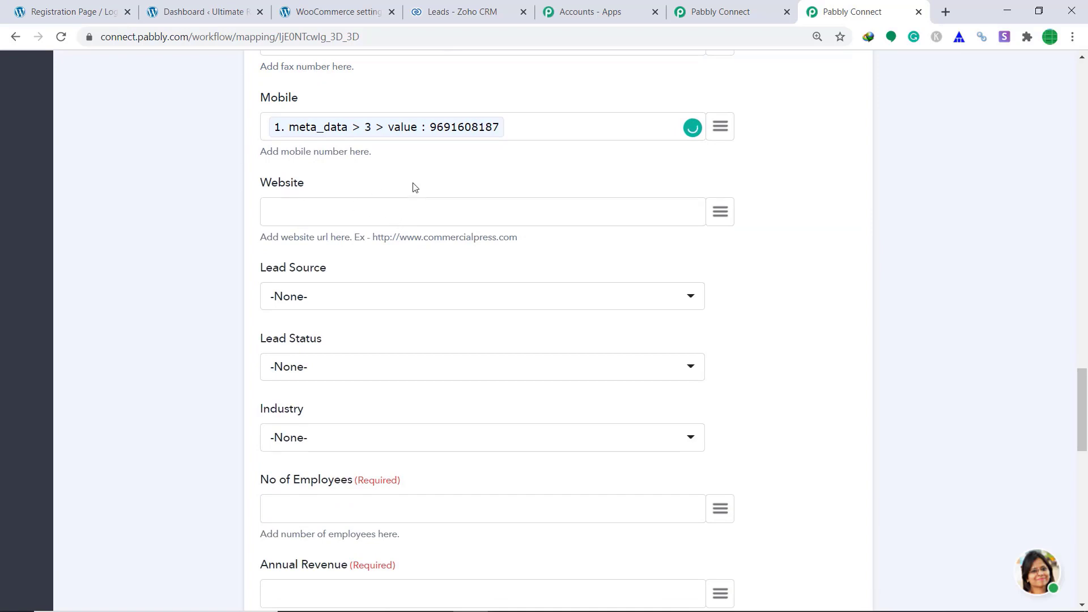
scroll(401, 205, down, 3)
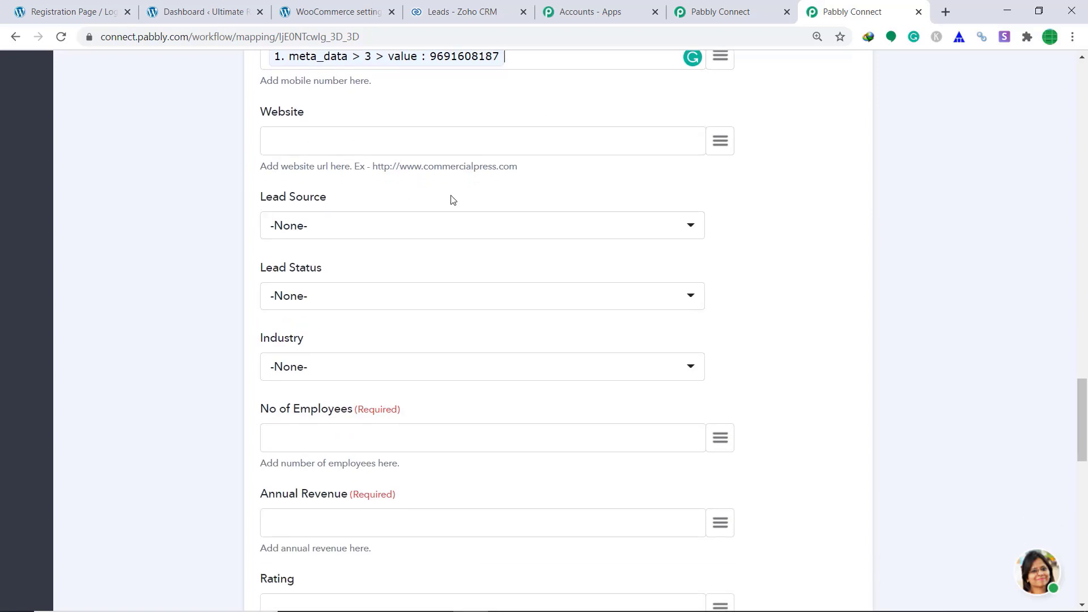
scroll(332, 197, down, 2)
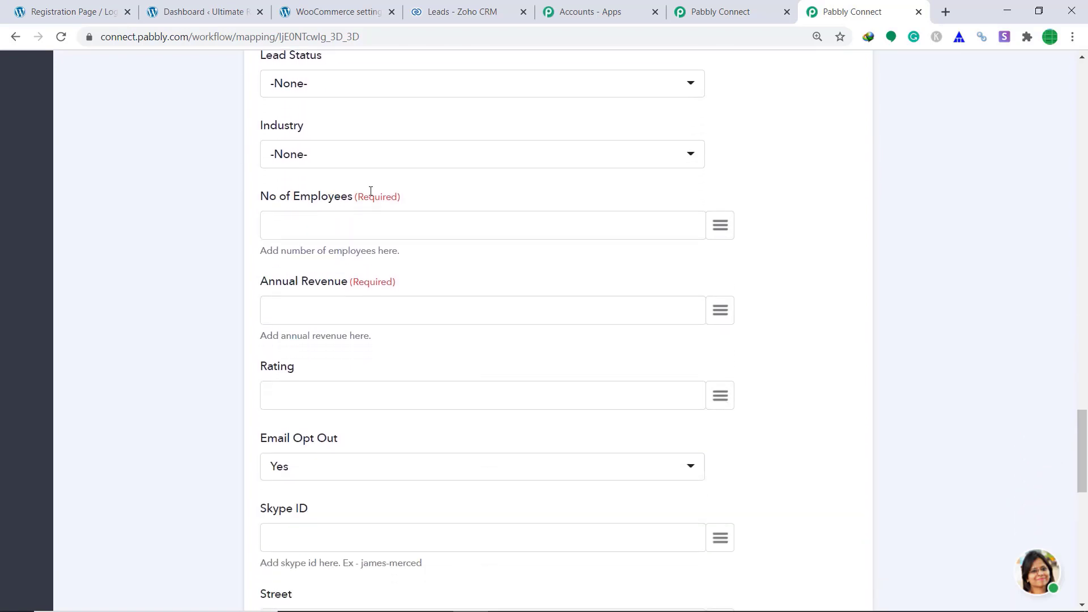
click(724, 224)
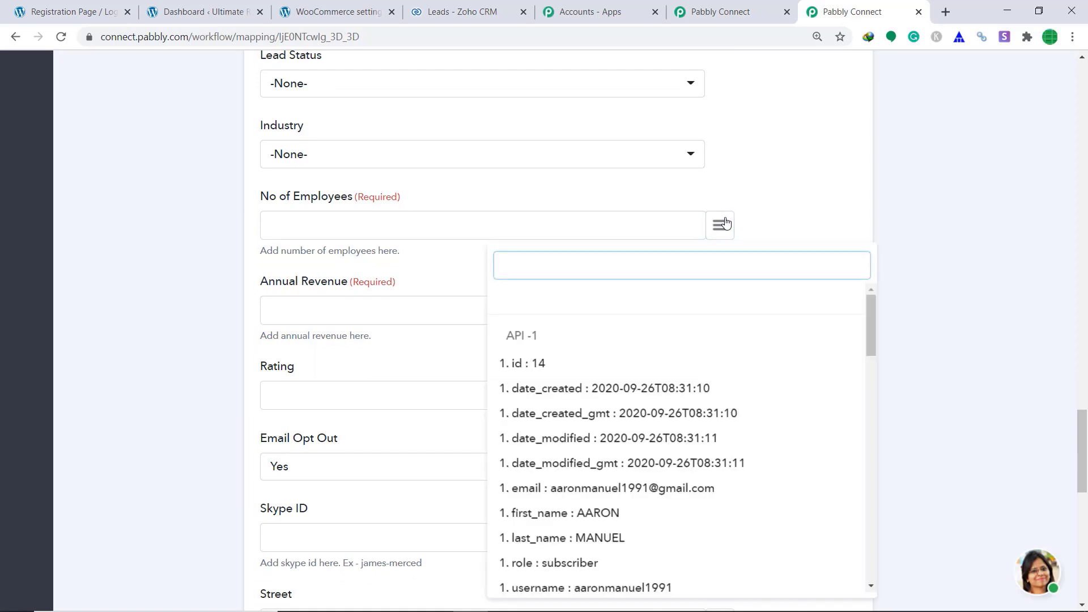
text(99)
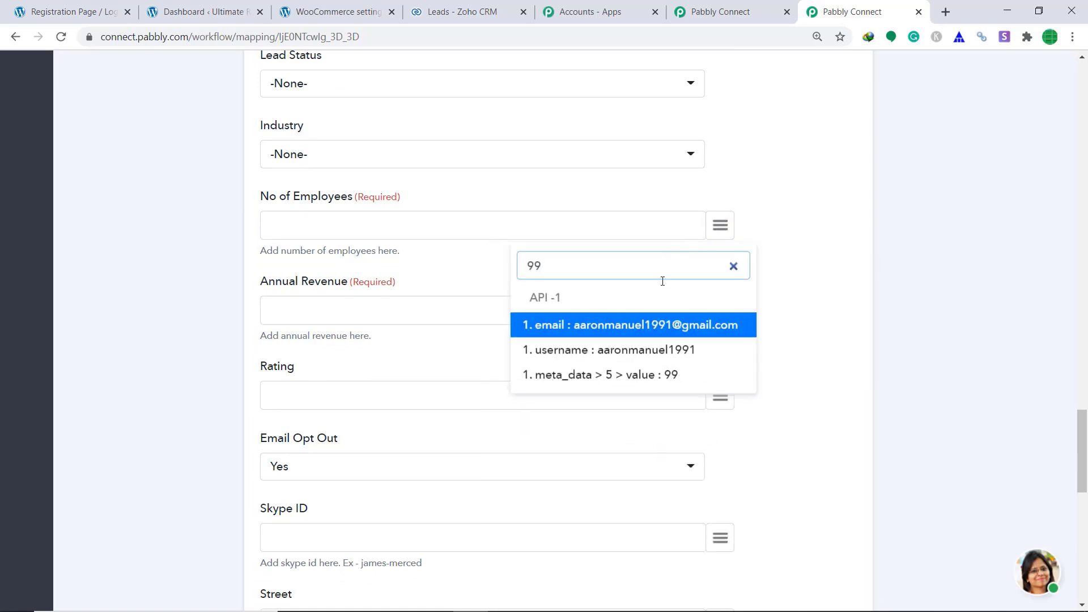
click(670, 376)
scroll(541, 250, down, 1)
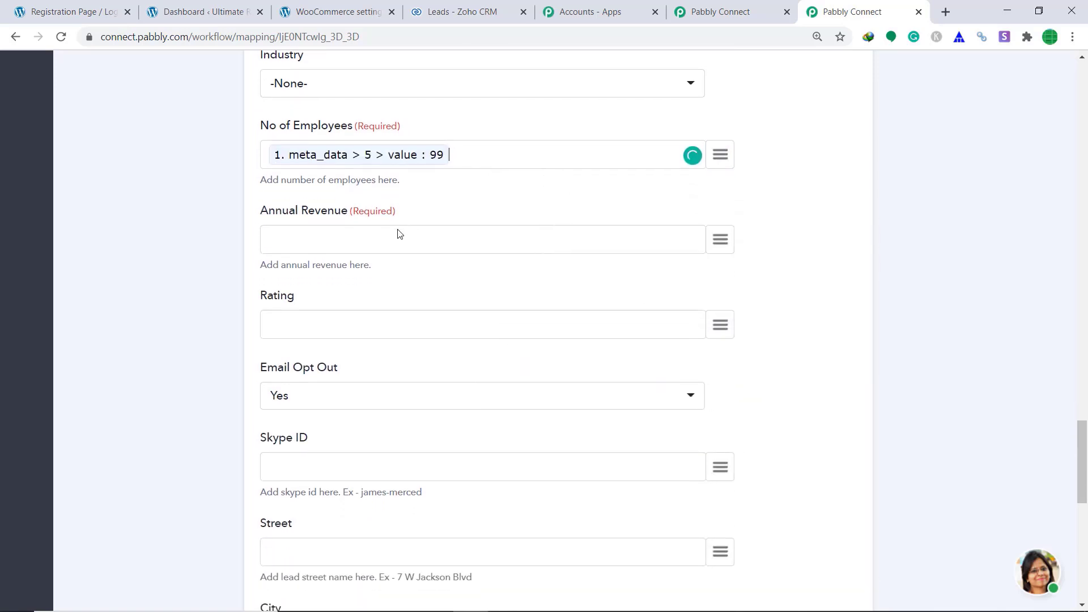
click(721, 240)
text(1)
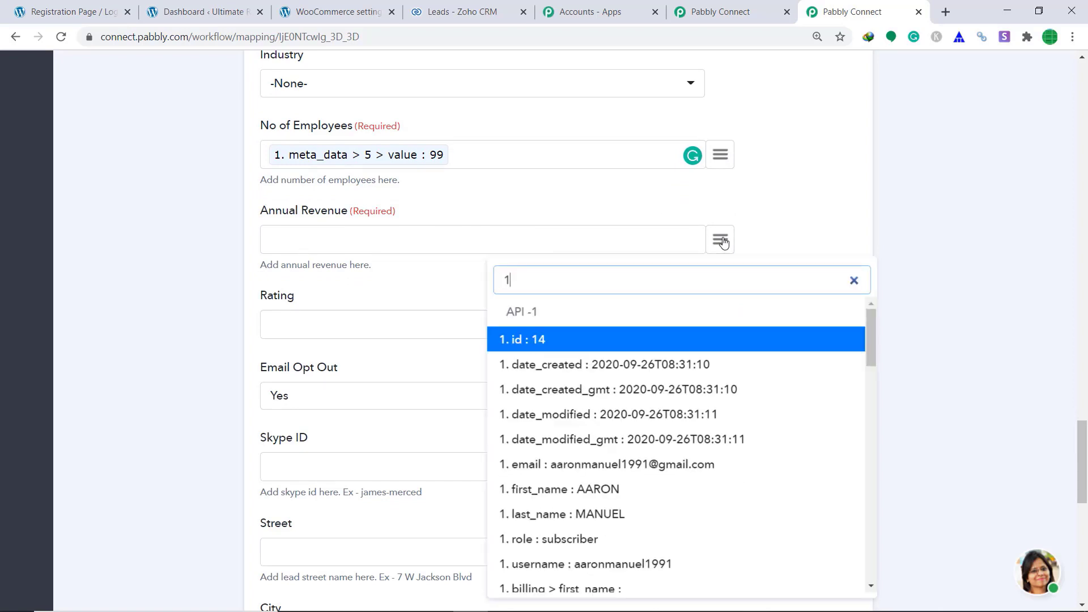
text(0)
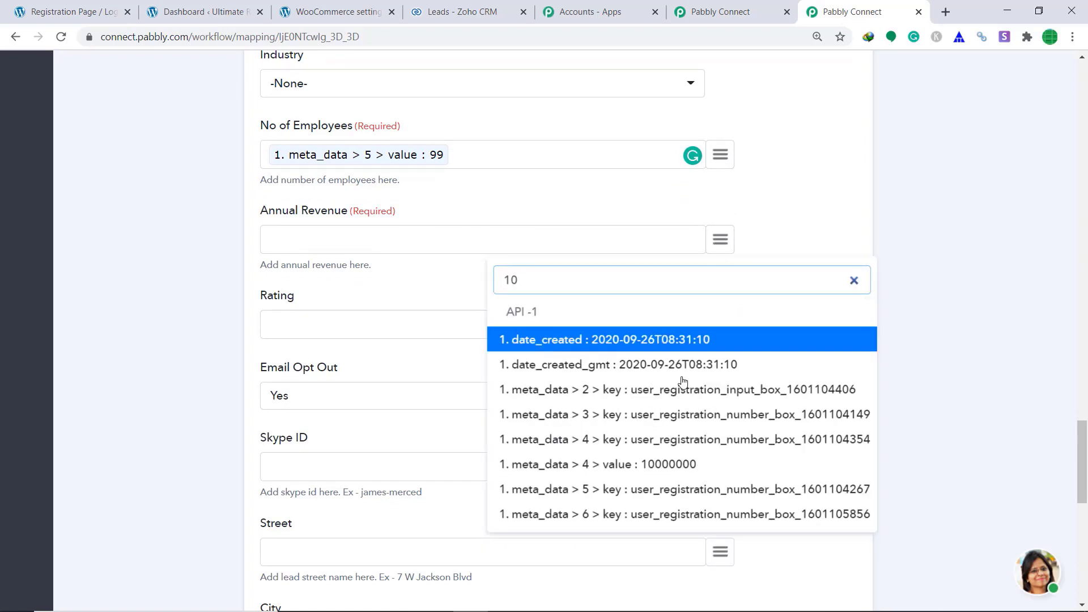
click(668, 465)
- Map Zip Code to meta_data > 6, then save and send a test request
scroll(627, 282, down, 1)
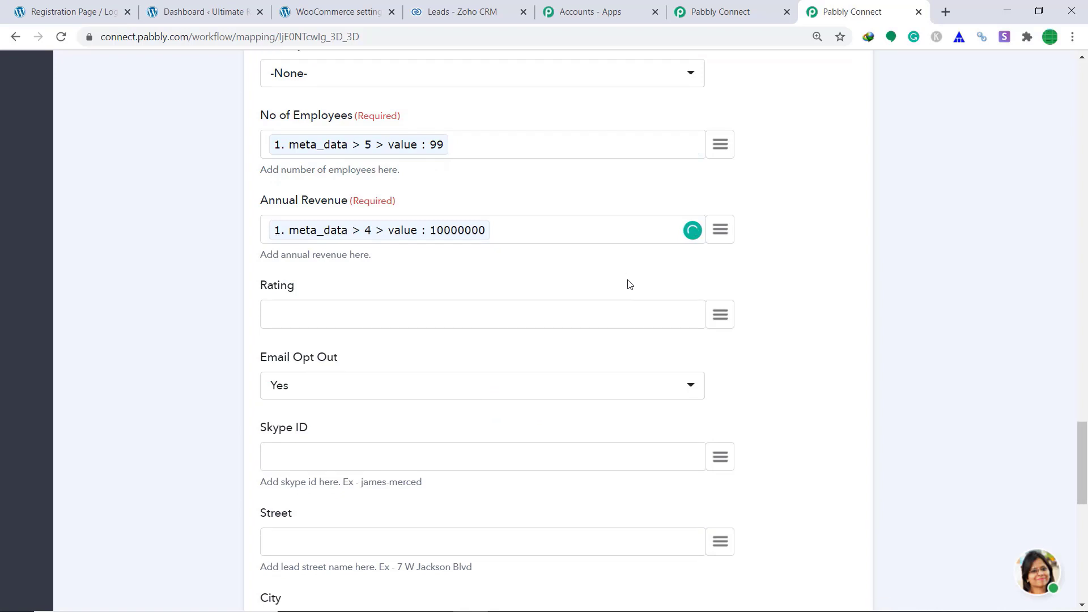
scroll(505, 260, down, 1)
scroll(411, 204, down, 2)
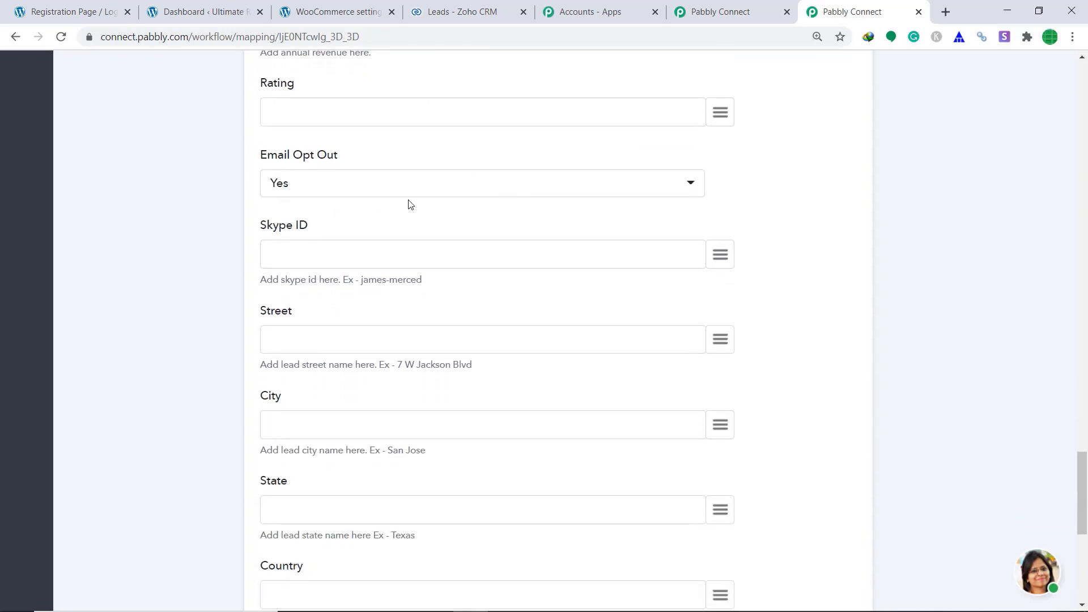
scroll(445, 201, down, 3)
click(725, 399)
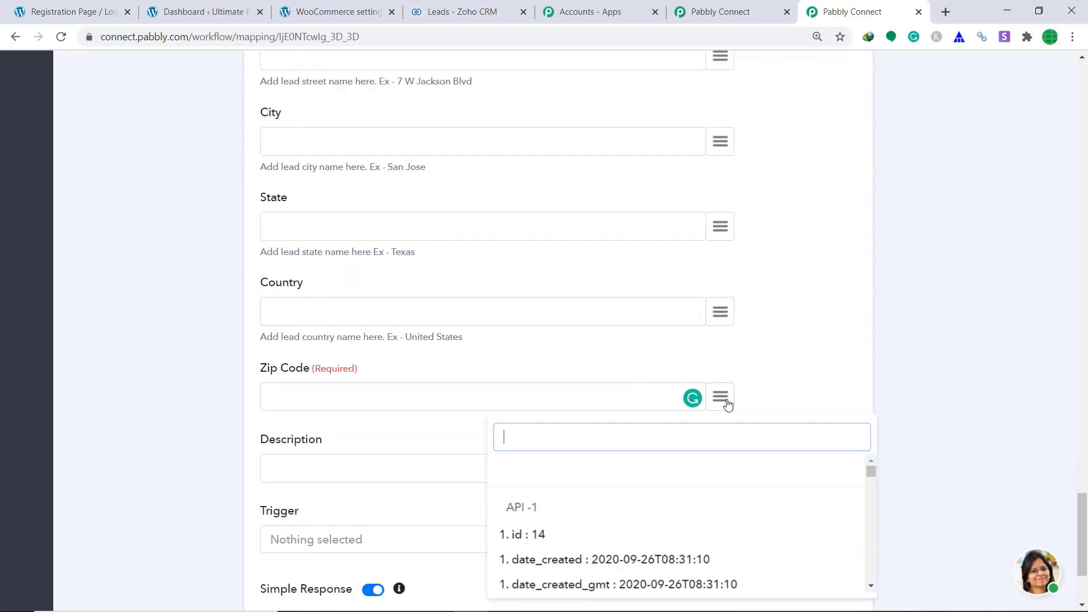
text(46)
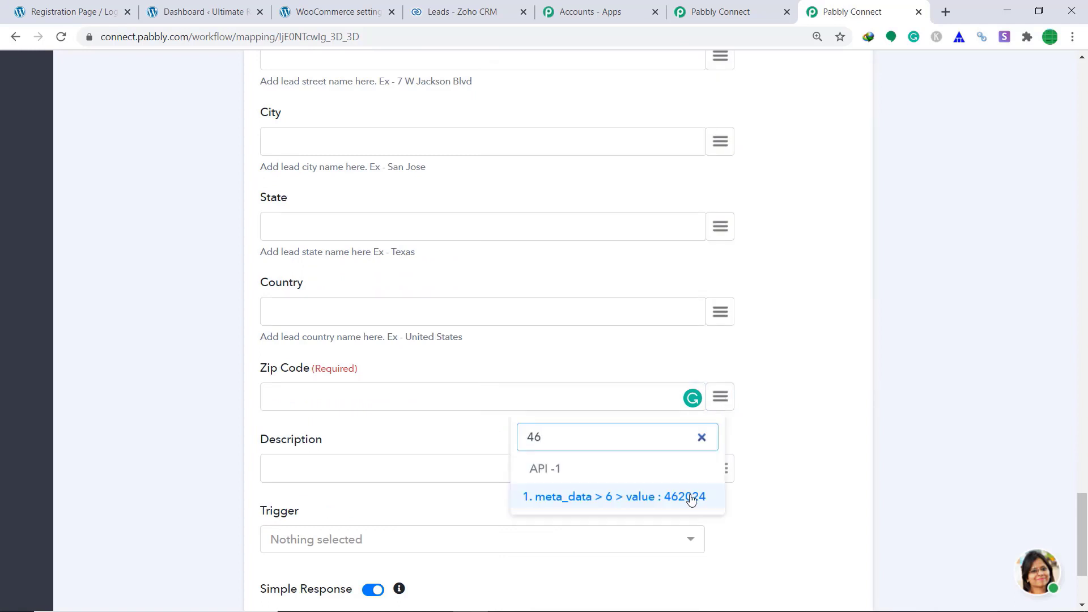
click(692, 497)
scroll(672, 292, down, 3)
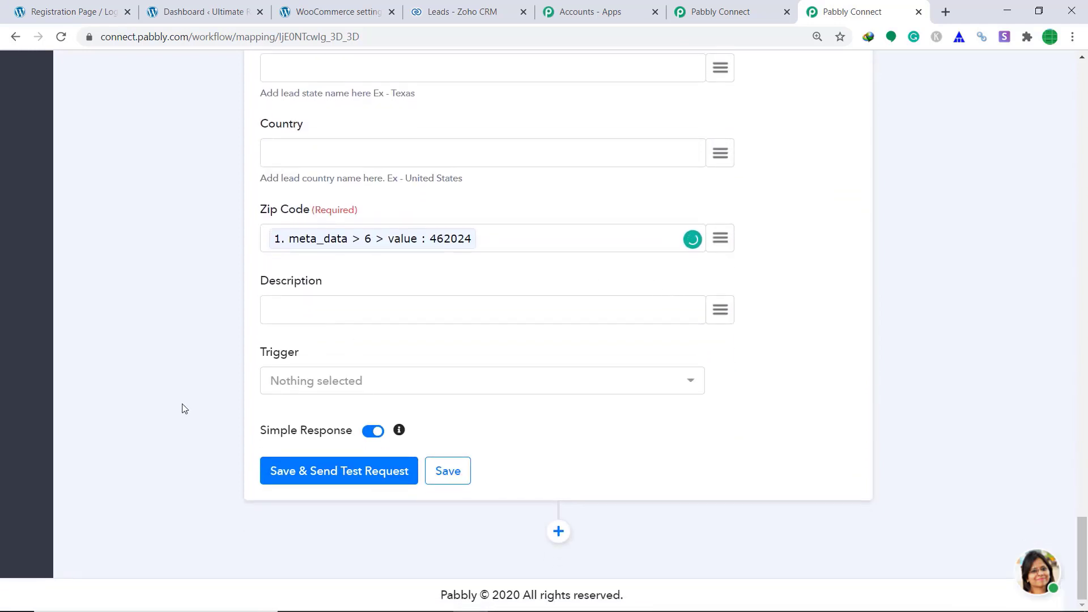
click(382, 474)
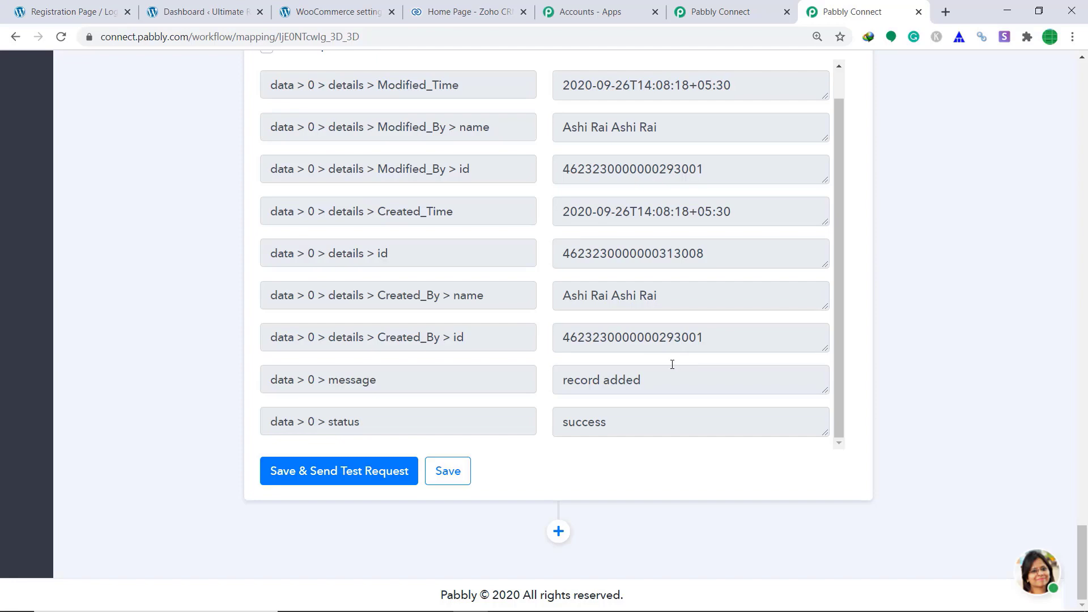
- After reviewing the record-added test response, switch to the Zoho CRM home dashboard
click(475, 6)
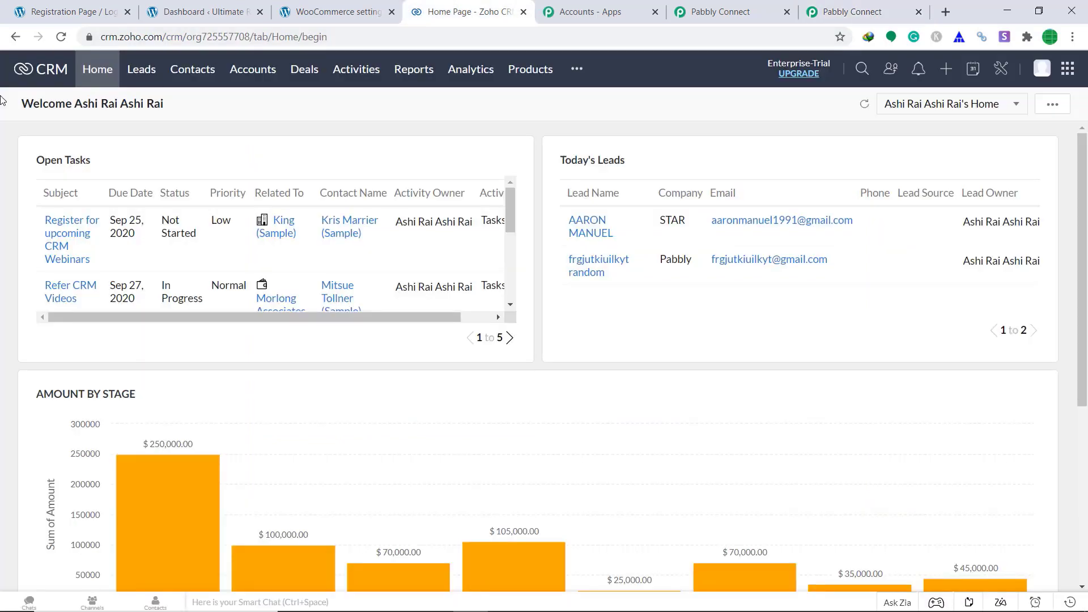
- Open Zoho CRM's All Leads list to find the new STAR test lead
click(147, 74)
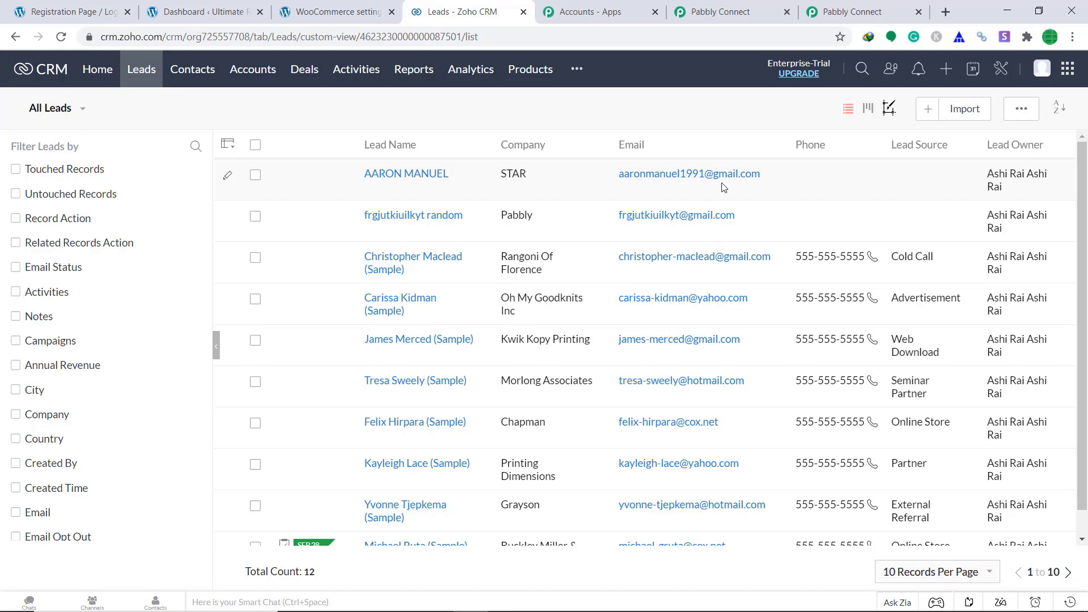
- Back in Pabbly Connect, save the Zoho CRM Create Lead action and collapse its card
click(837, 10)
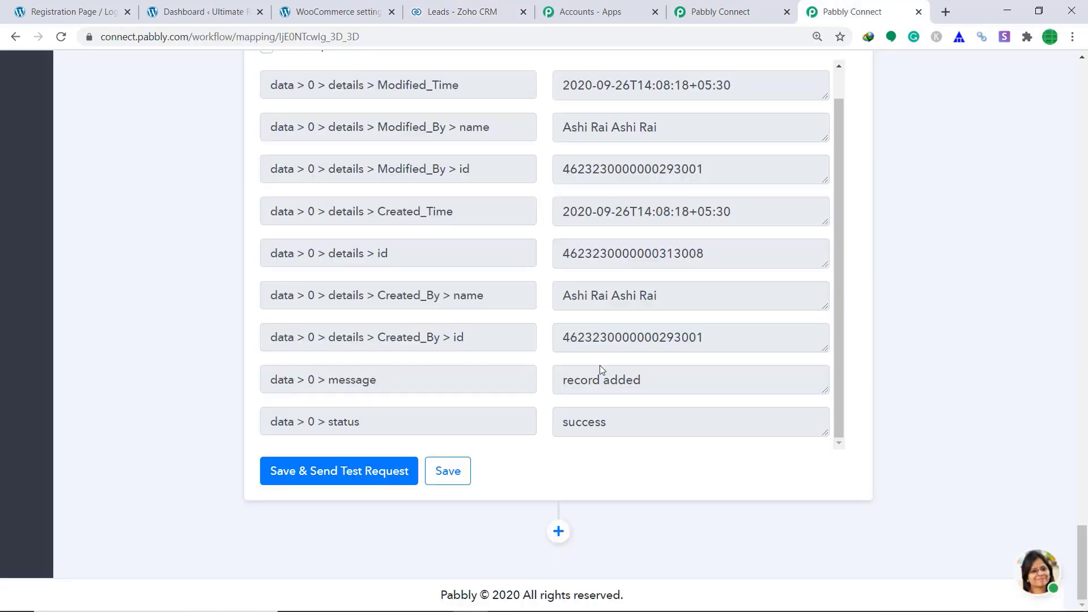
click(467, 479)
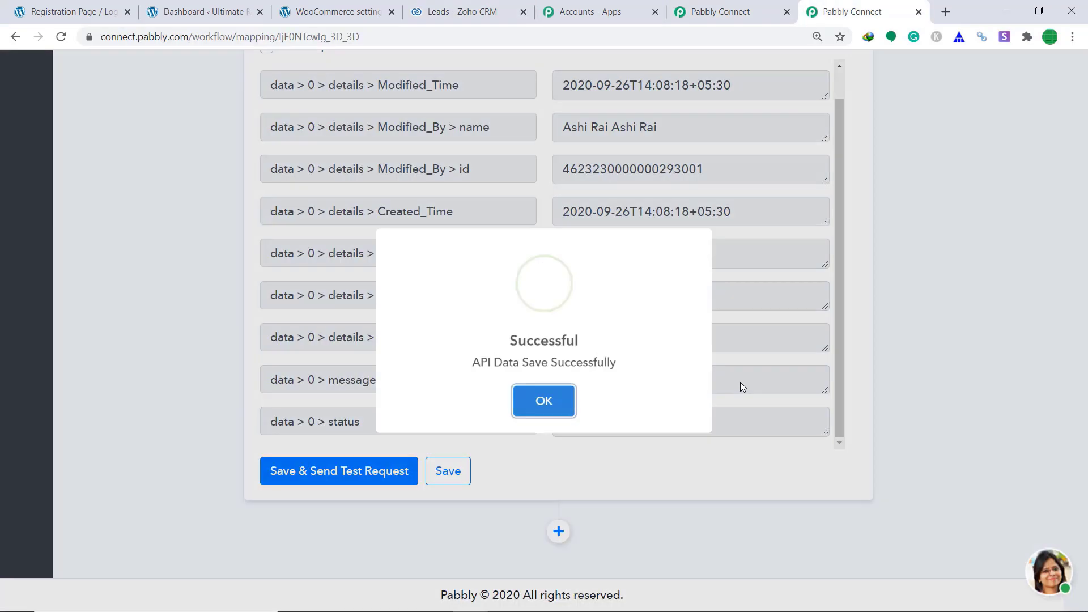
click(572, 412)
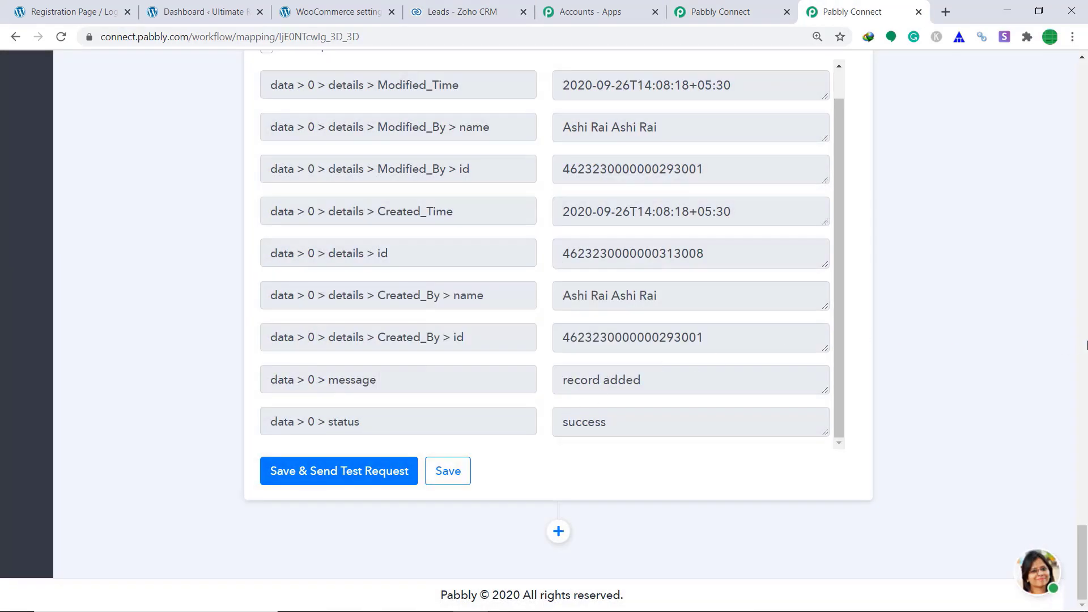
scroll(1086, 345, up, 20)
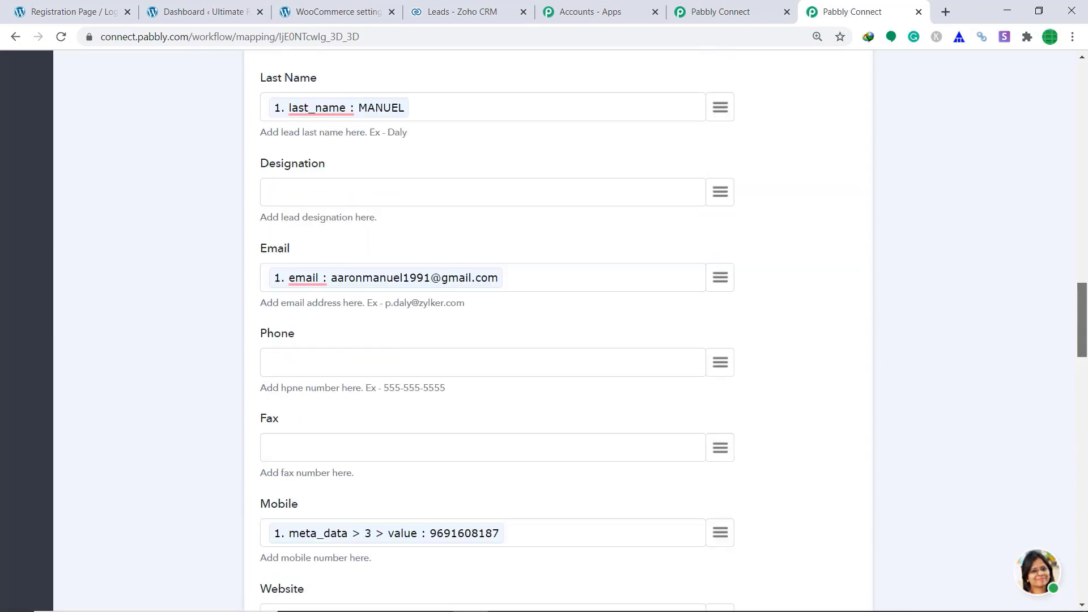
scroll(1087, 344, up, 10)
click(677, 178)
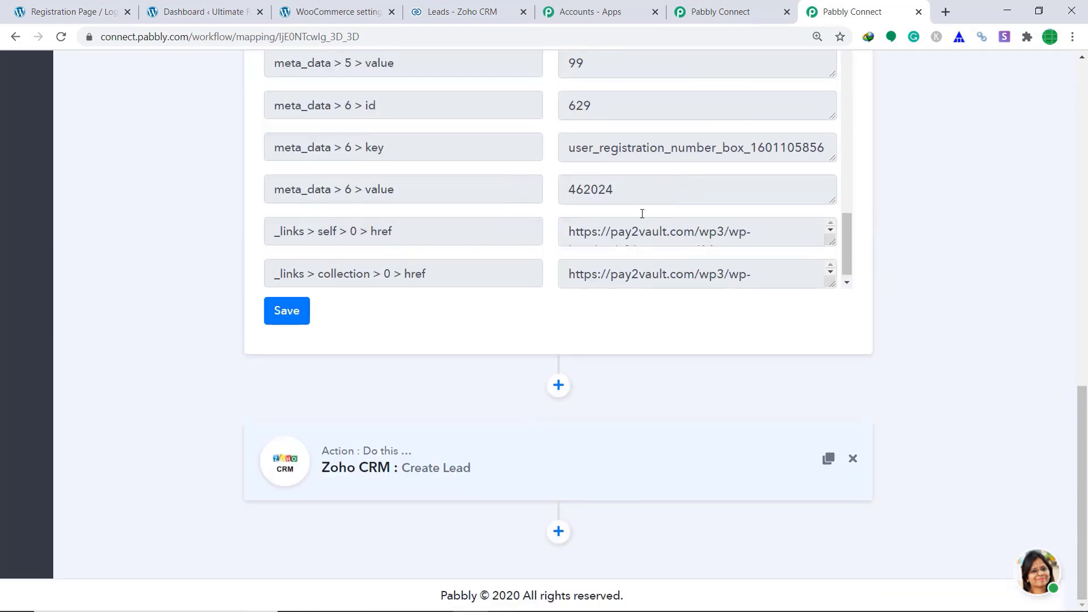
- Save the WooCommerce webhook trigger and collapse its card
click(287, 311)
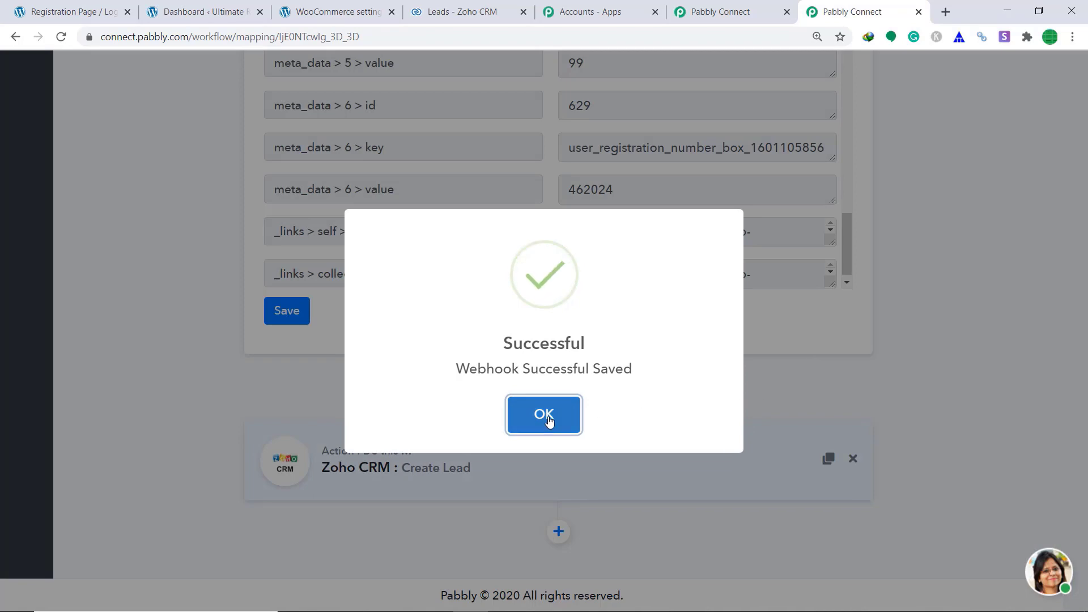
click(544, 414)
scroll(525, 262, up, 10)
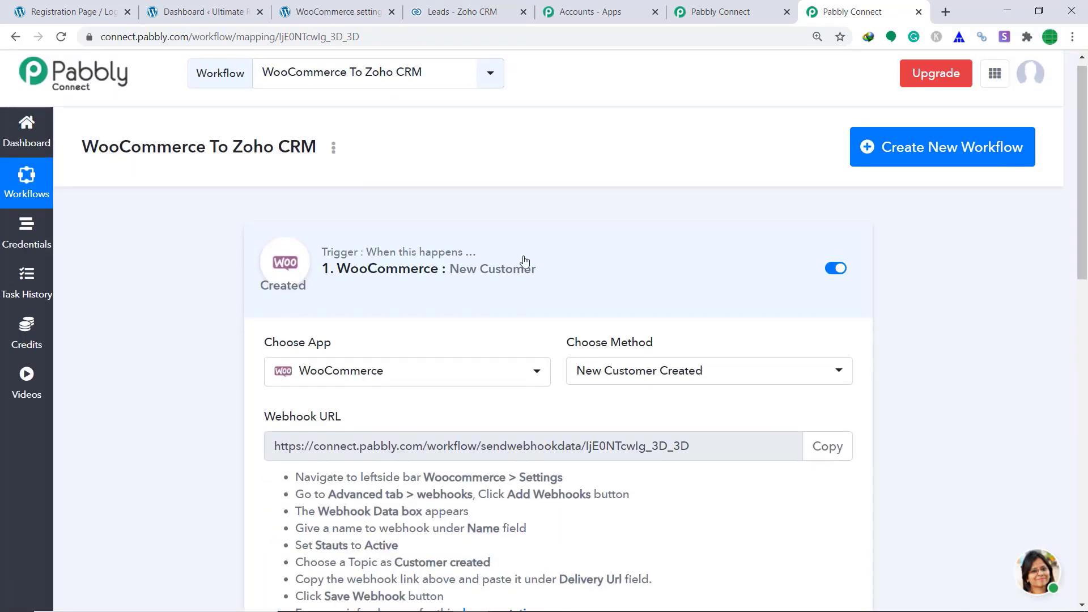
click(524, 261)
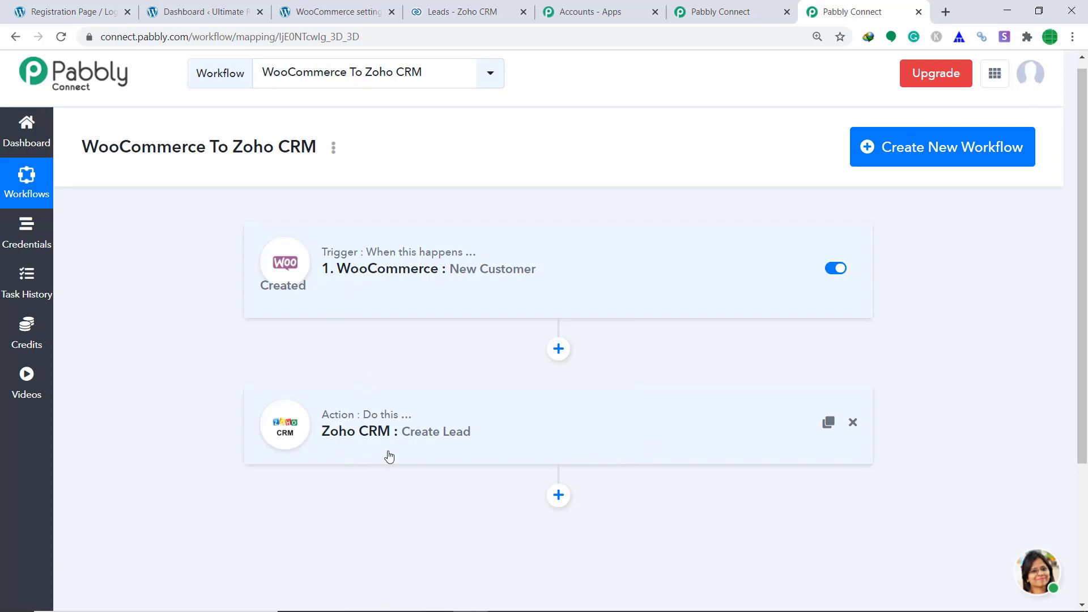
- Submit the Disneybucks WordPress registration with zip code 463034 and a password, then open Zoho leads
click(98, 16)
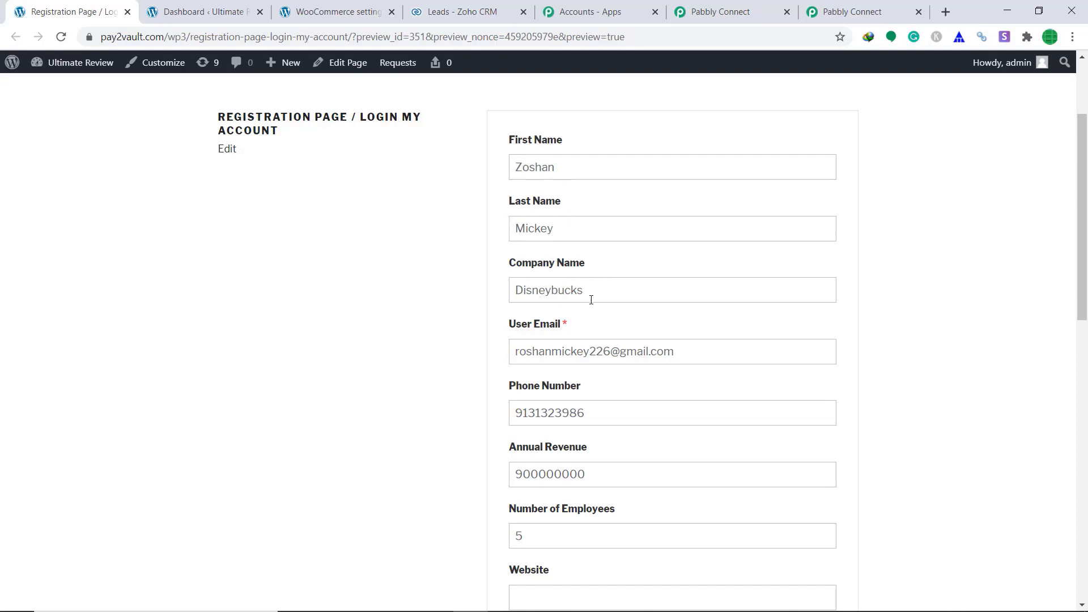
scroll(527, 306, down, 1)
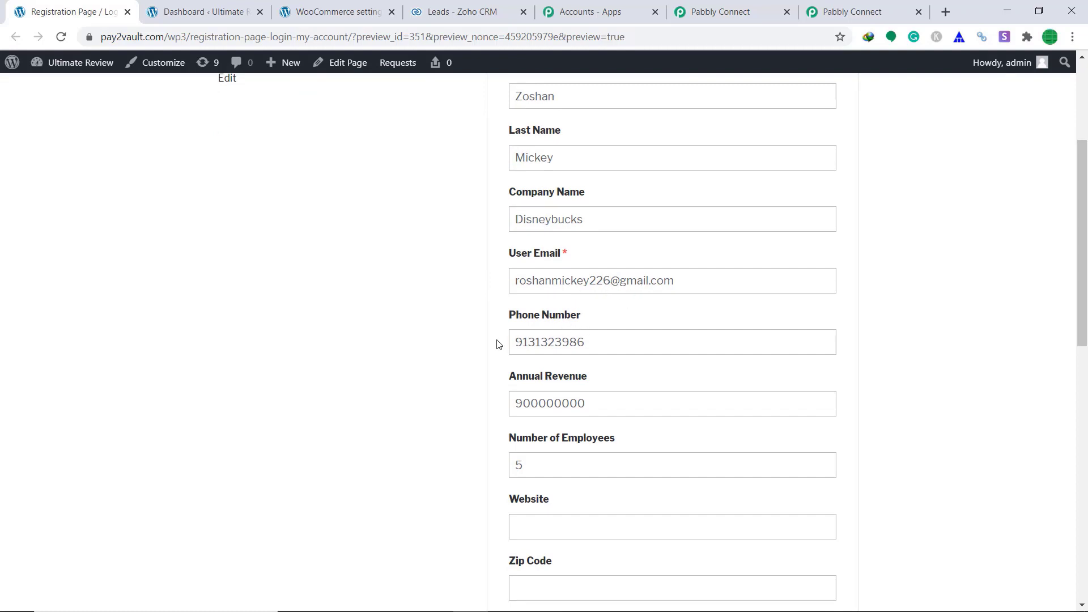
scroll(495, 339, down, 1)
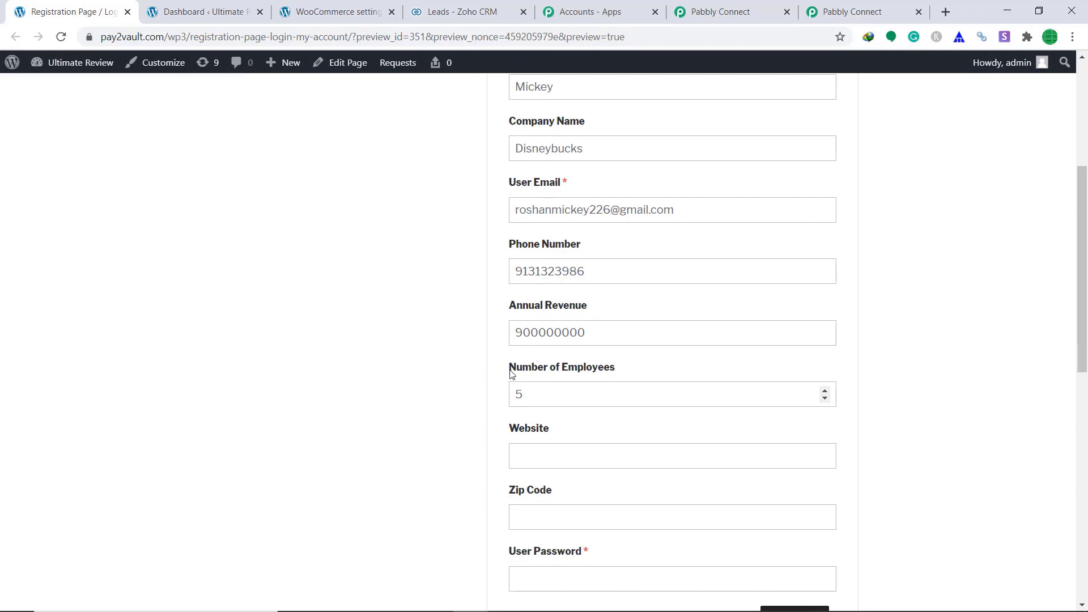
scroll(569, 381, down, 1)
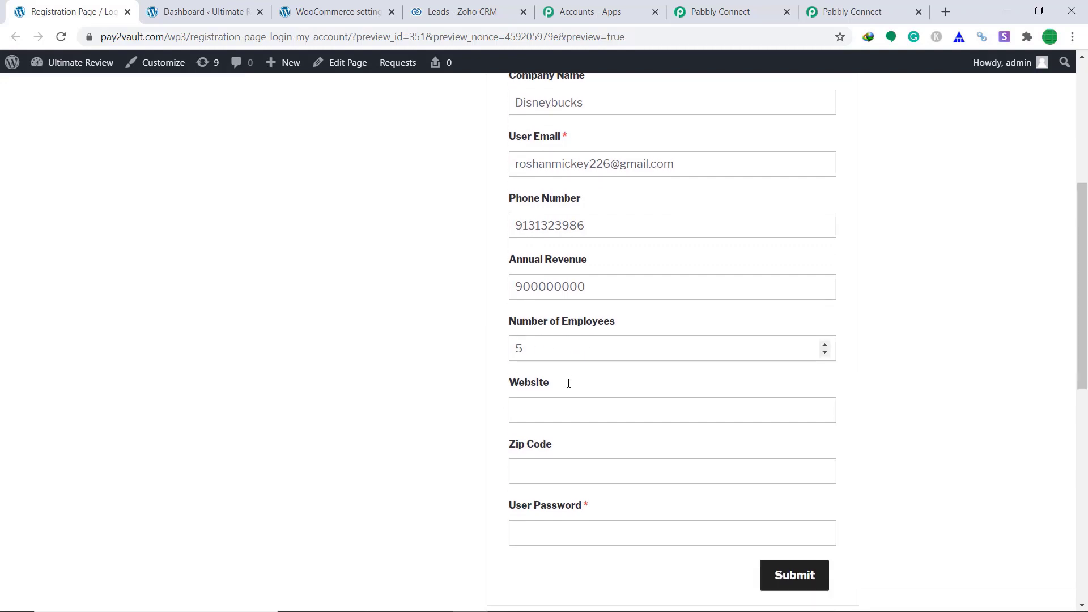
click(554, 440)
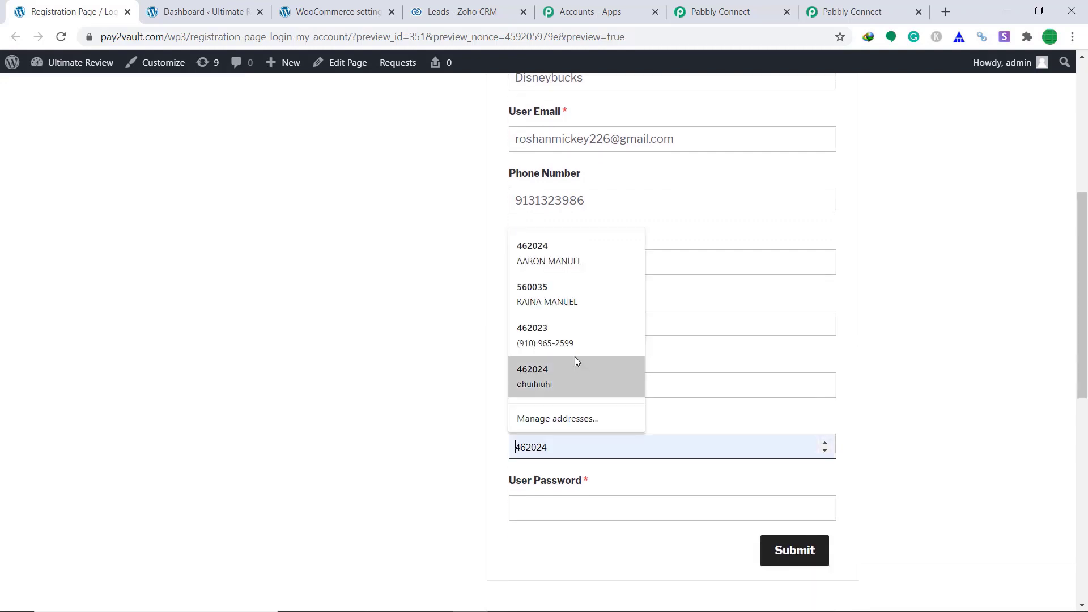
text(4)
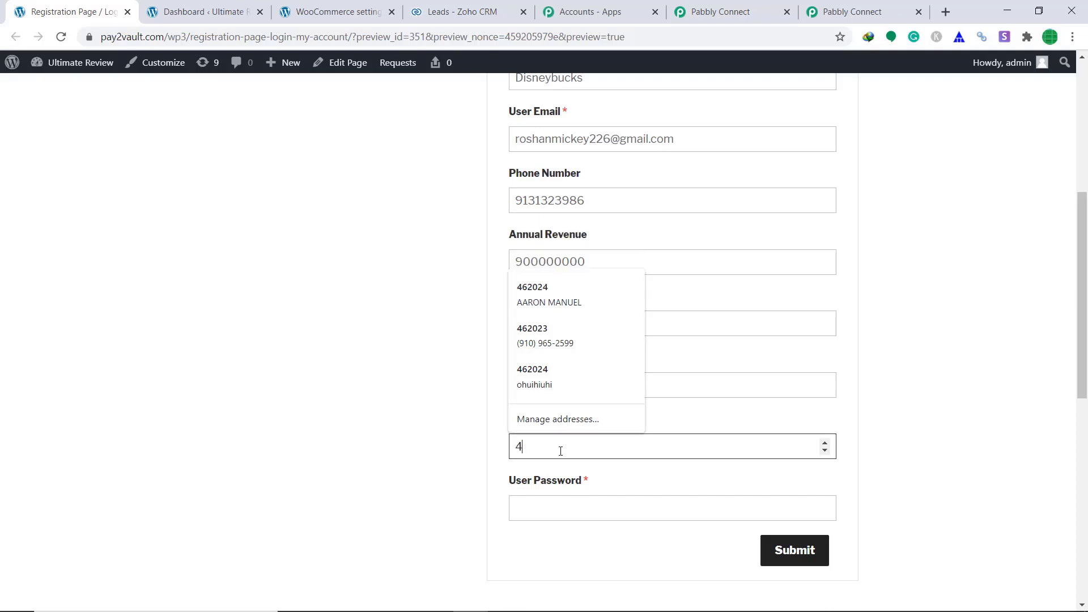
text(63034)
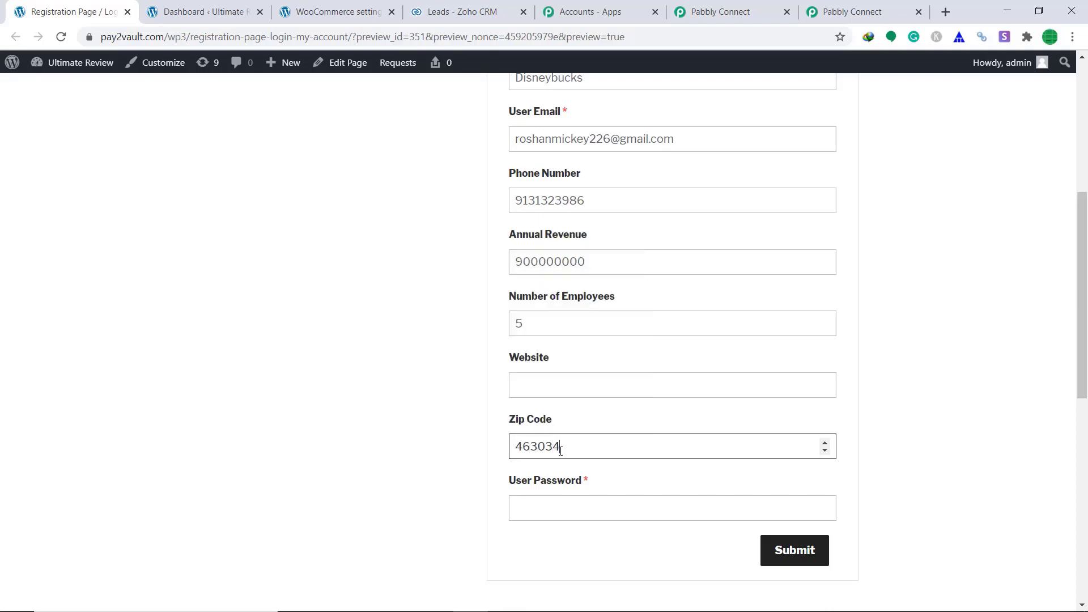
click(623, 512)
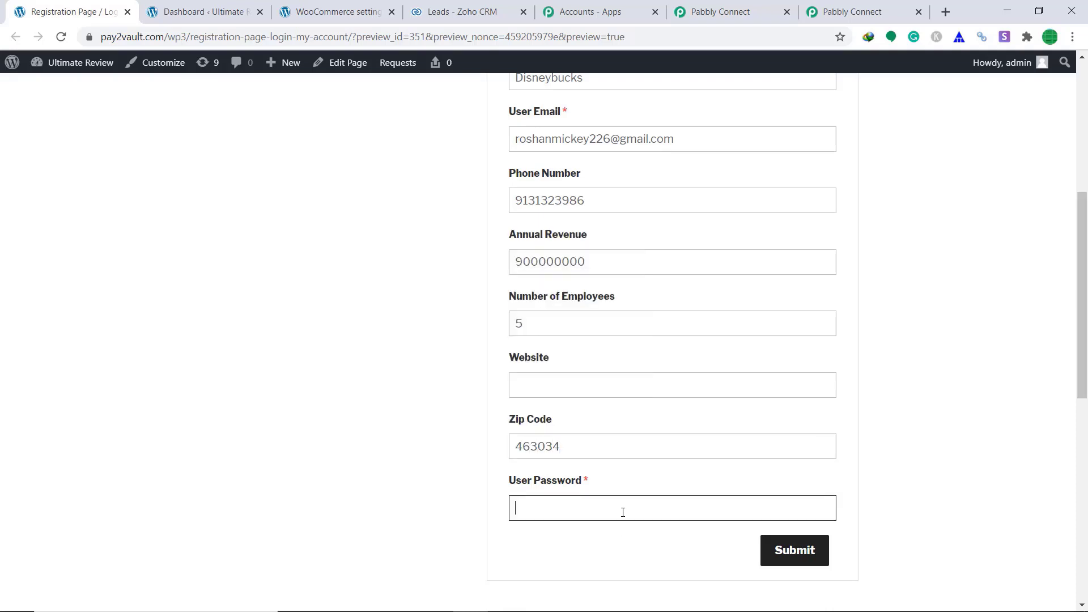
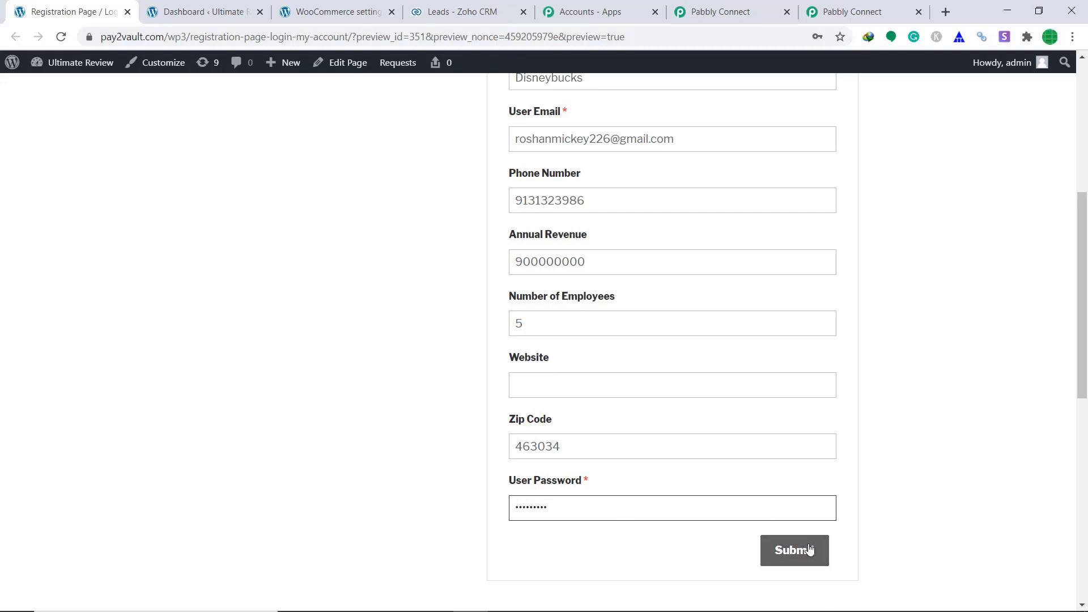
click(809, 548)
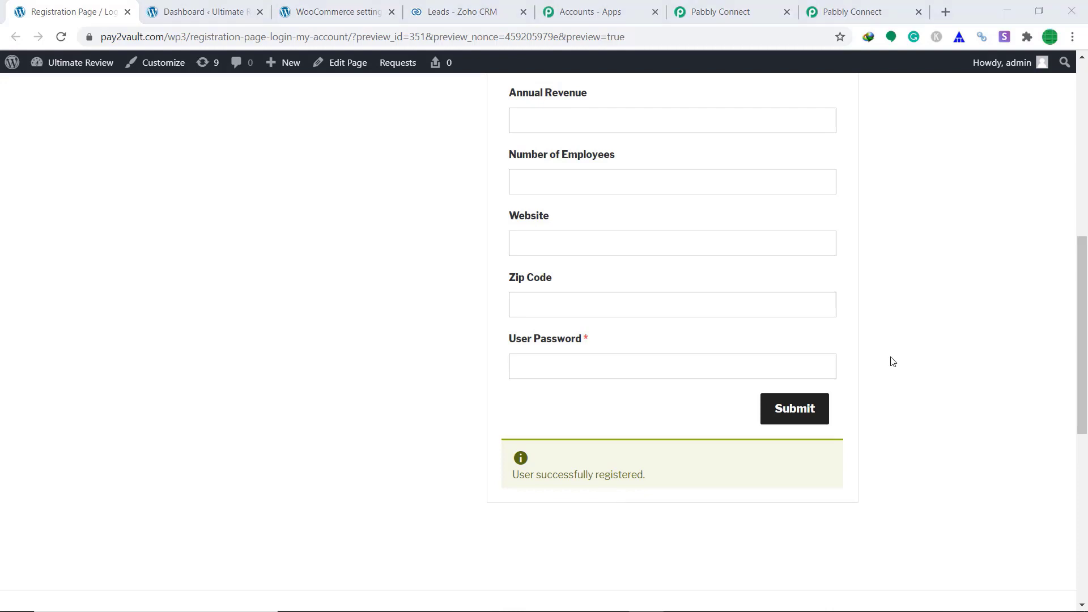
click(461, 15)
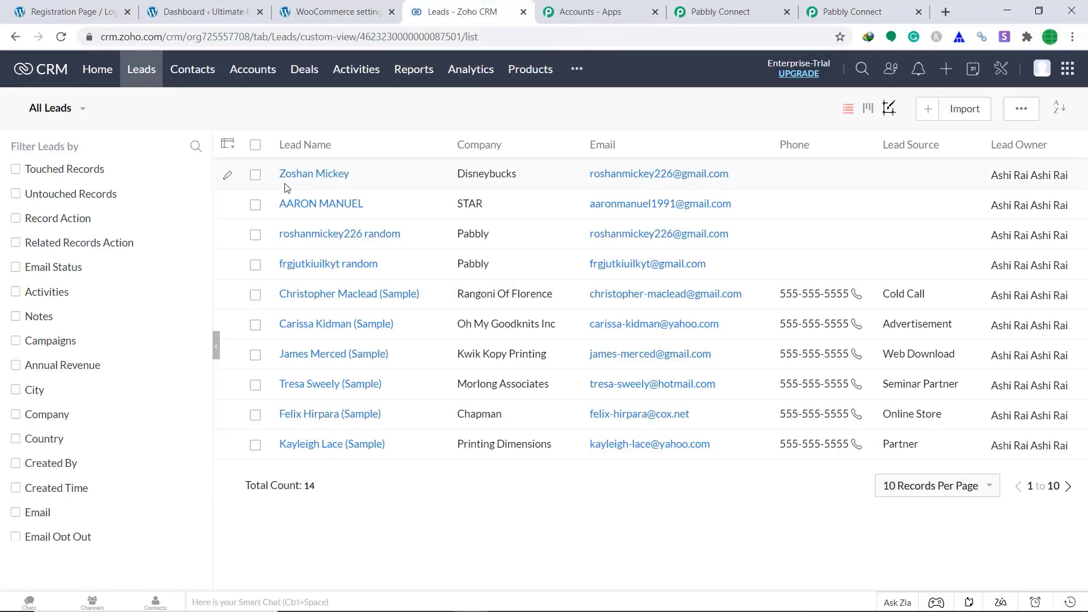